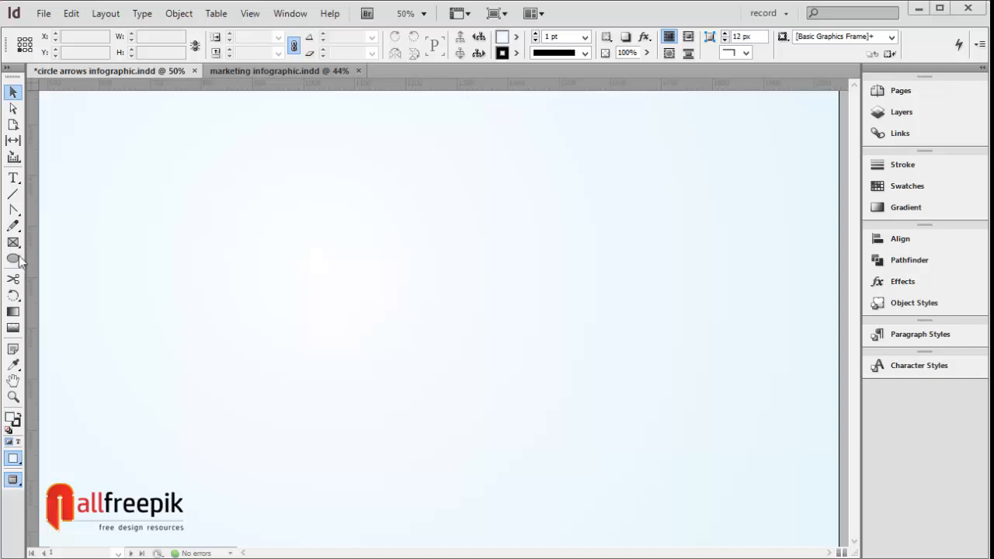
Step: Draw a circle 354 px in diameter on the page and set its fill to [None]
{"action": "left_click", "coordinate": [13, 260]}
{"action": "left_click_drag", "start_coordinate": [324, 211], "coordinate": [508, 386]}
{"action": "left_click", "coordinate": [13, 93]}
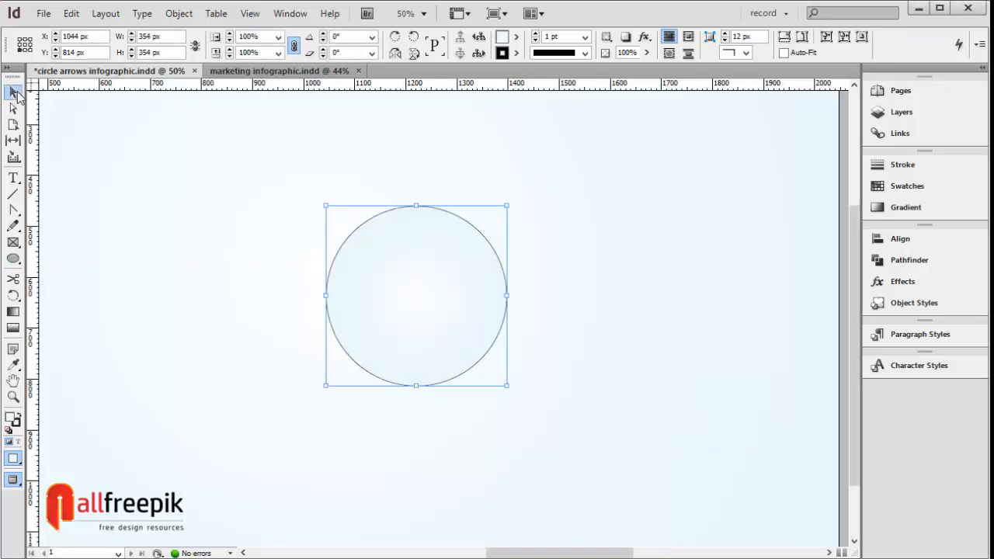
{"action": "left_click", "coordinate": [516, 37]}
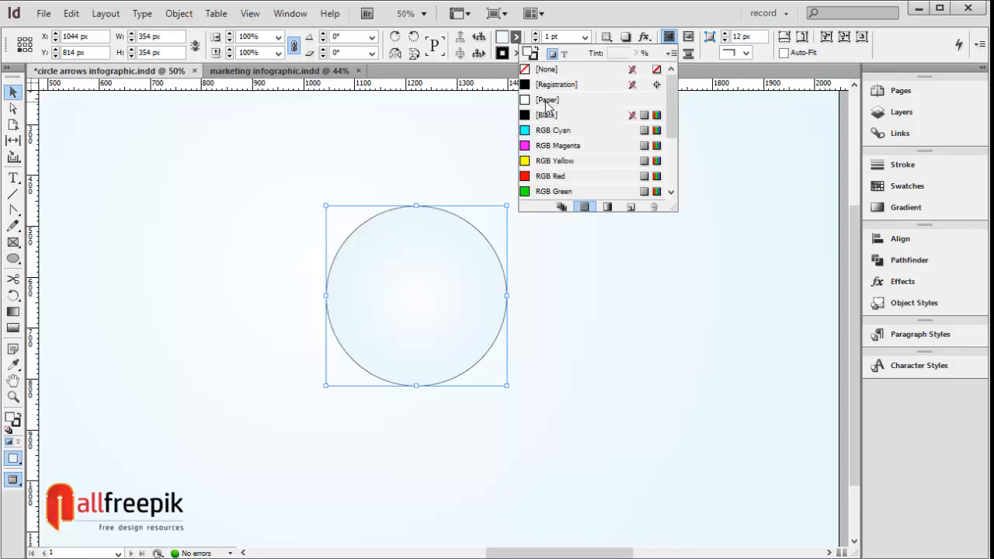
{"action": "left_click", "coordinate": [546, 69]}
{"action": "left_click", "coordinate": [498, 243]}
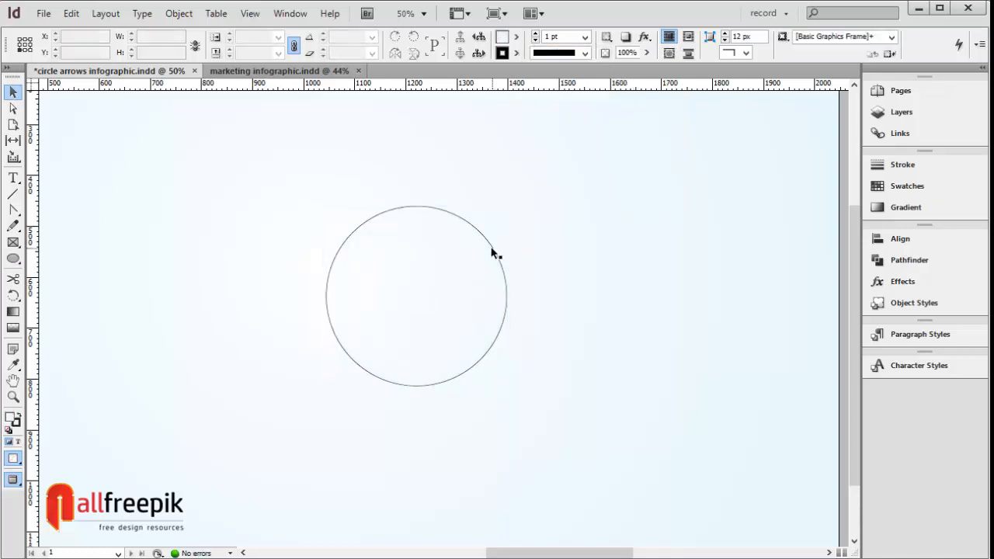
Step: Move the circle left to X 788 px and place a copy at the same height, partly overlapping its right side
{"action": "left_click_drag", "start_coordinate": [496, 253], "coordinate": [362, 240]}
{"action": "left_click", "coordinate": [70, 13]}
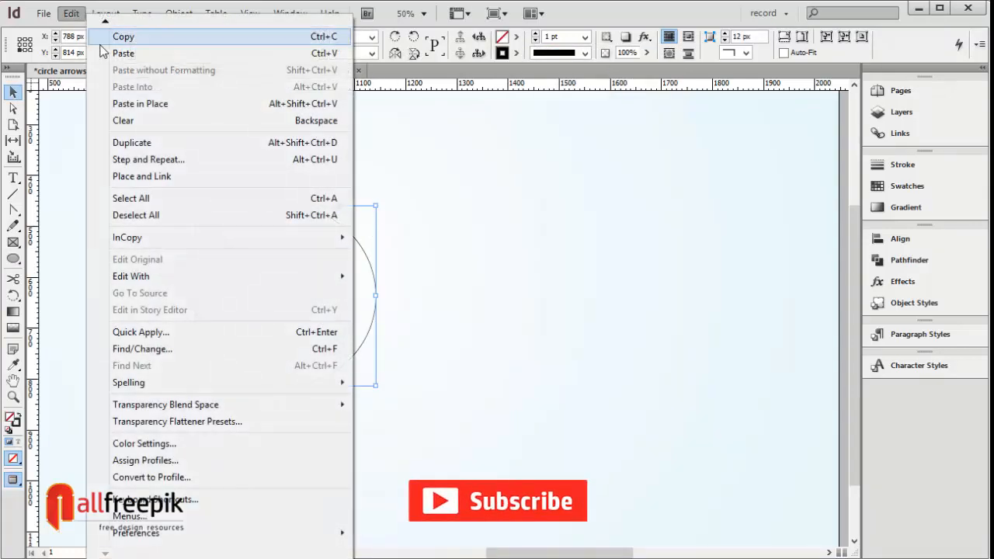
{"action": "left_click", "coordinate": [116, 36]}
{"action": "left_click", "coordinate": [70, 14]}
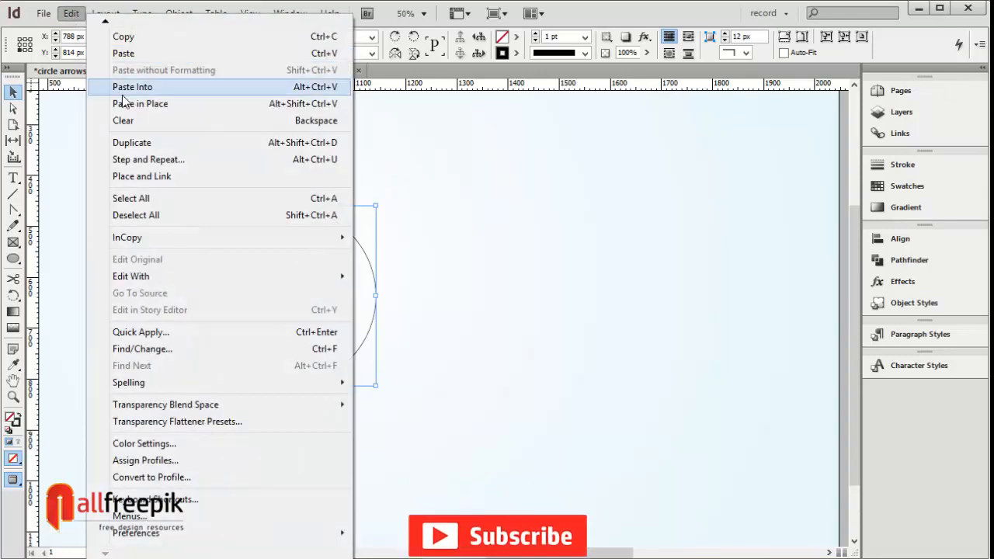
{"action": "left_click", "coordinate": [127, 104]}
{"action": "left_click_drag", "start_coordinate": [341, 226], "coordinate": [480, 241]}
Step: Duplicate both circles in place and move the copied pair straight down to about Y 1096 px
{"action": "left_click_drag", "start_coordinate": [572, 179], "coordinate": [196, 409]}
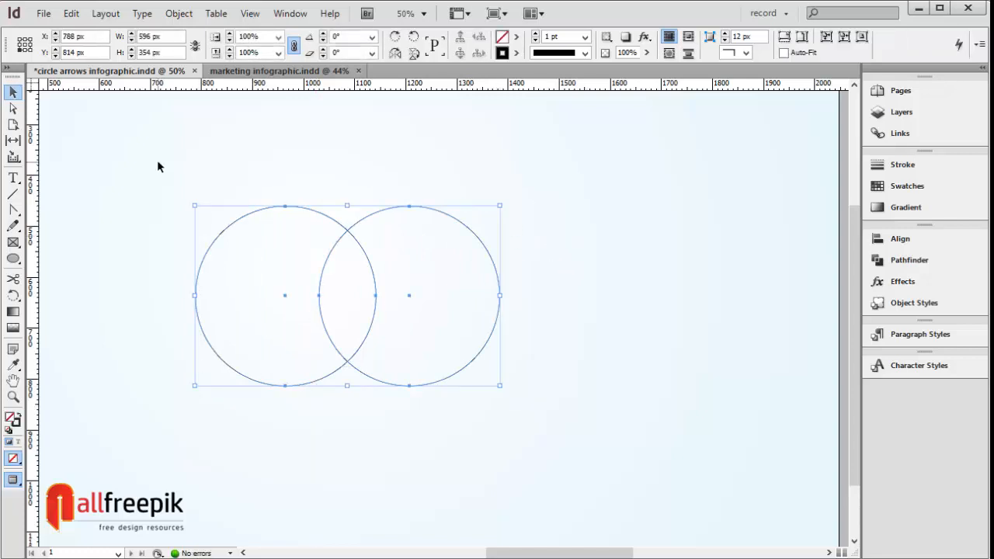
{"action": "left_click", "coordinate": [70, 13]}
{"action": "left_click", "coordinate": [109, 36]}
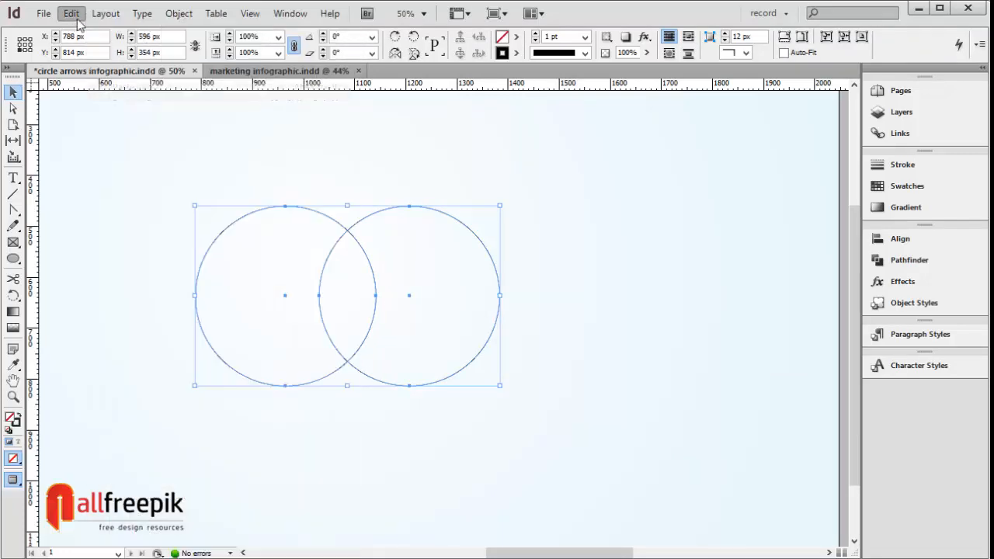
{"action": "left_click", "coordinate": [70, 13]}
{"action": "left_click", "coordinate": [126, 104]}
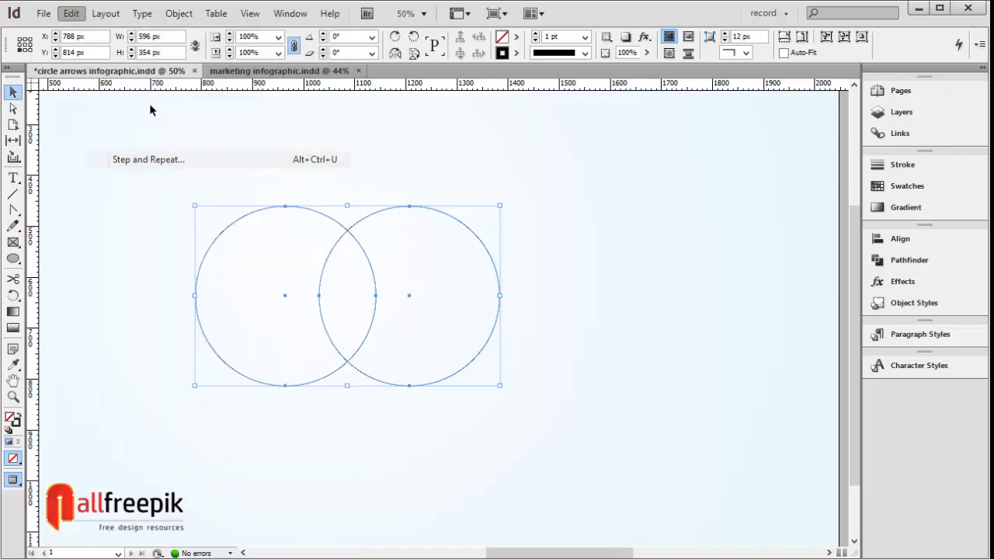
{"action": "left_click_drag", "start_coordinate": [449, 221], "coordinate": [433, 369]}
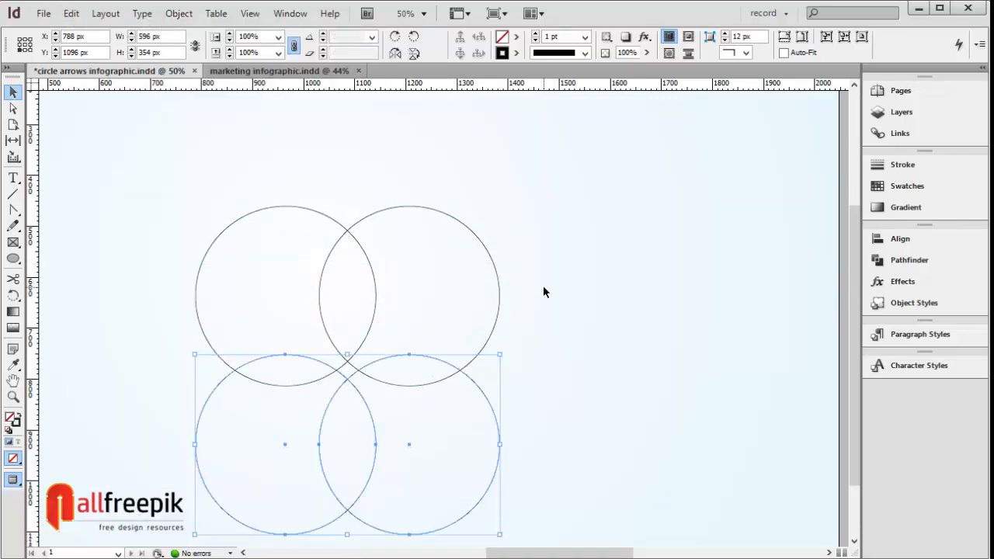
Step: Nudge the lower pair of circles up to Y 1072 px so all four circles cross at one central point
{"action": "key", "text": "shift+Up"}
{"action": "key", "text": "shift+Up"}
{"action": "key", "text": "shift+Up"}
{"action": "key", "text": "Up"}
{"action": "key", "text": "Up"}
{"action": "key", "text": "Up"}
{"action": "key", "text": "Up"}
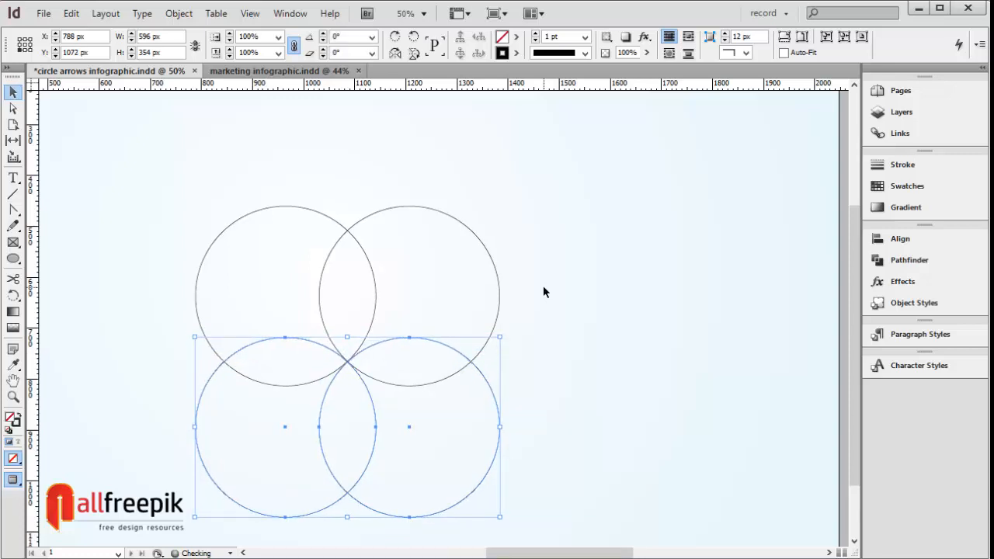
{"action": "left_click", "coordinate": [586, 354]}
{"action": "left_click_drag", "start_coordinate": [595, 377], "coordinate": [576, 214]}
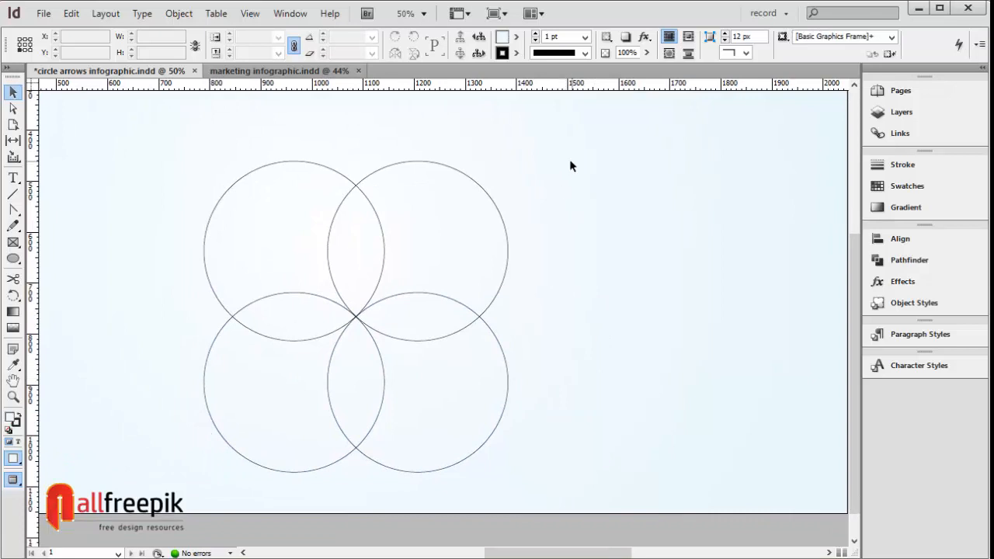
Step: Copy the upper-left circle and subtract it from the upper-right circle with Pathfinder's Minus Back
{"action": "left_click", "coordinate": [327, 247]}
{"action": "key", "text": "ctrl+shift+g"}
{"action": "left_click", "coordinate": [554, 246]}
{"action": "left_click", "coordinate": [305, 162]}
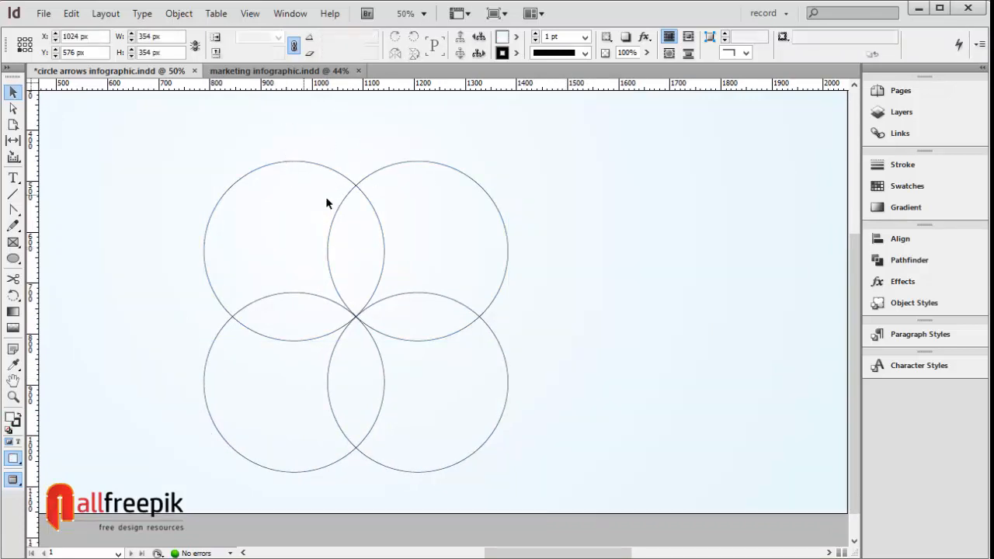
{"action": "left_click", "coordinate": [326, 202]}
{"action": "left_click", "coordinate": [71, 13]}
{"action": "left_click", "coordinate": [132, 87]}
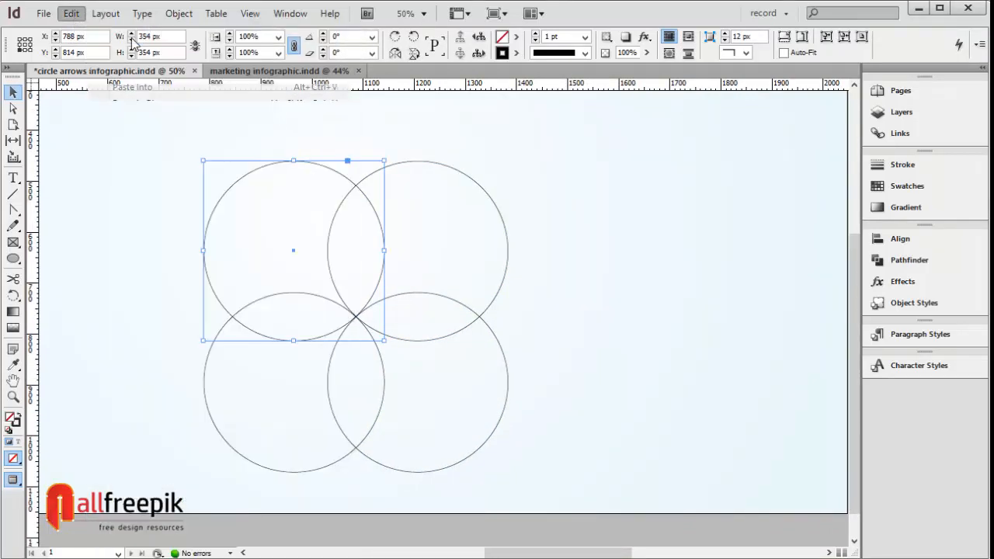
{"action": "left_click_drag", "start_coordinate": [552, 222], "coordinate": [347, 233]}
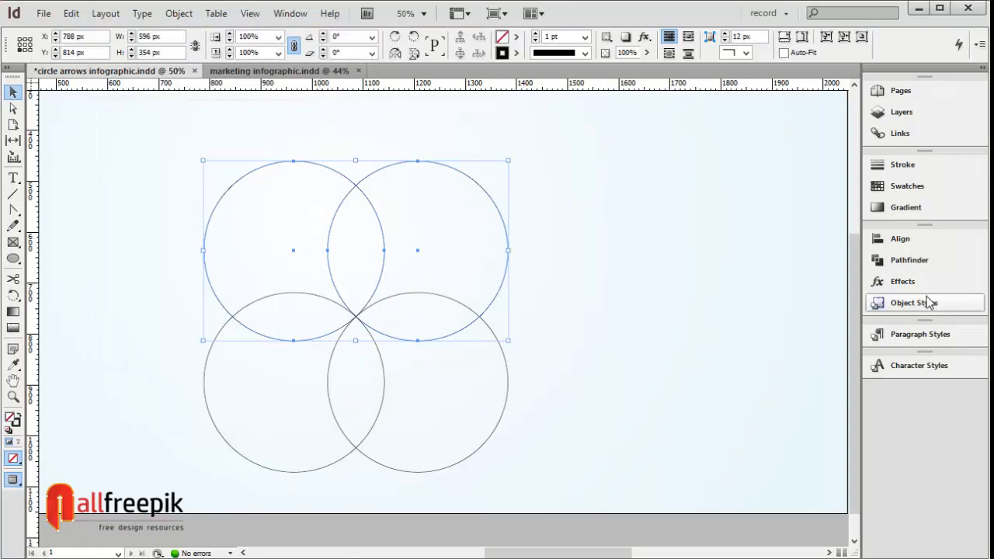
{"action": "left_click", "coordinate": [915, 263]}
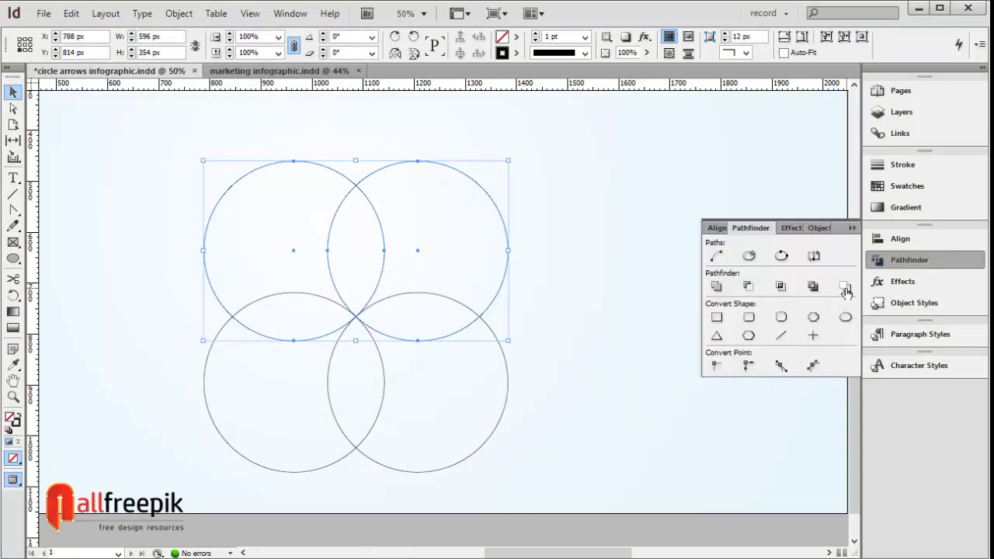
{"action": "left_click", "coordinate": [846, 289]}
Step: Paste the copied upper-left circle back in its original place
{"action": "left_click", "coordinate": [347, 96]}
{"action": "left_click", "coordinate": [71, 13]}
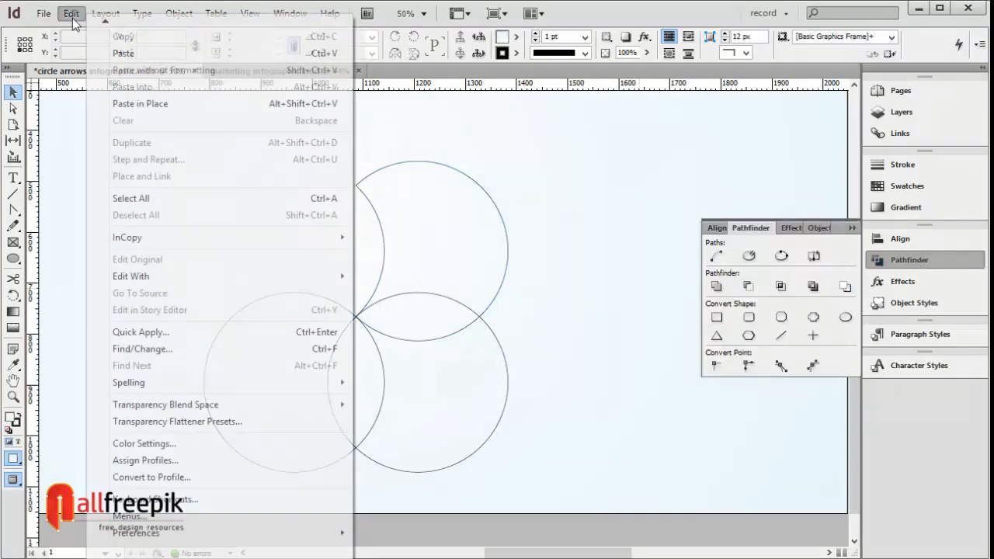
{"action": "left_click", "coordinate": [138, 107]}
{"action": "left_click", "coordinate": [541, 346]}
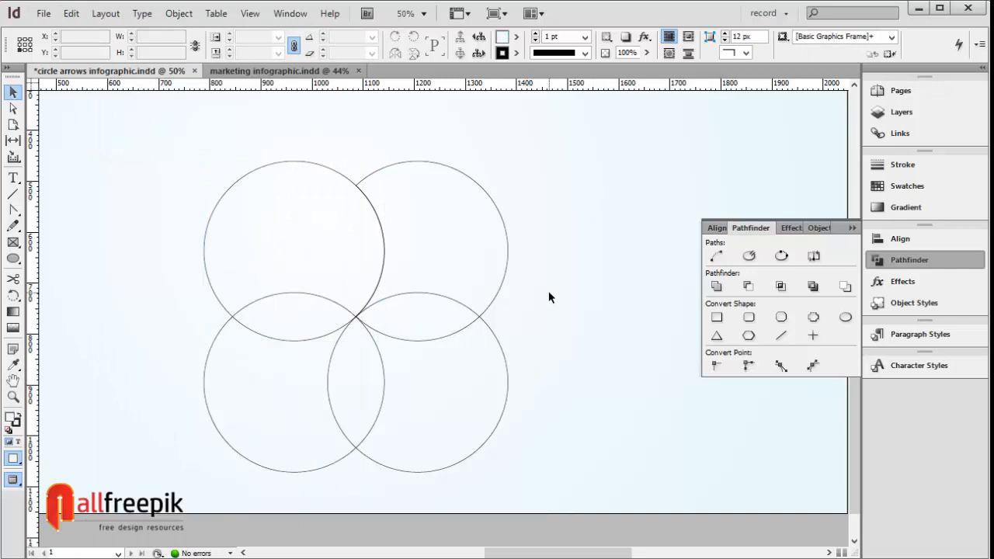
Step: Copy the trimmed upper-right shape and subtract it from the lower-right circle with Minus Back
{"action": "left_click", "coordinate": [509, 250]}
{"action": "left_click", "coordinate": [71, 14]}
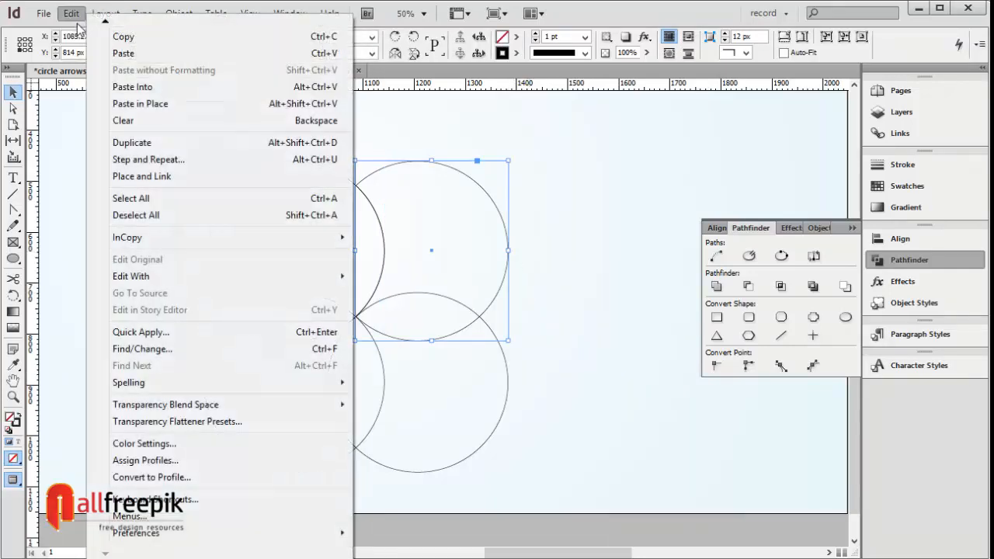
{"action": "key", "text": "Escape"}
{"action": "left_click_drag", "start_coordinate": [547, 266], "coordinate": [465, 374]}
{"action": "left_click", "coordinate": [846, 286]}
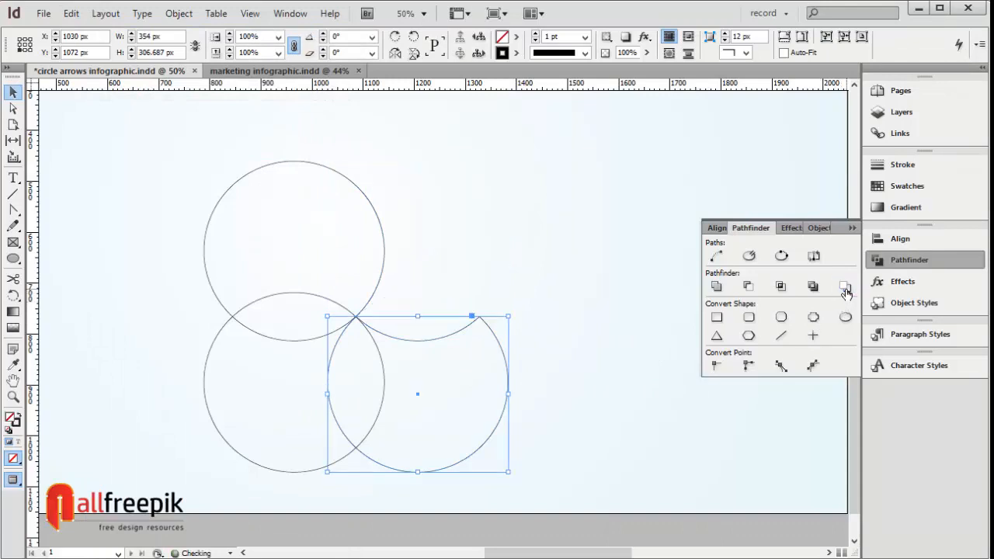
Step: Paste the copied upper-right shape back in its original place
{"action": "left_click", "coordinate": [595, 246]}
{"action": "left_click", "coordinate": [71, 13]}
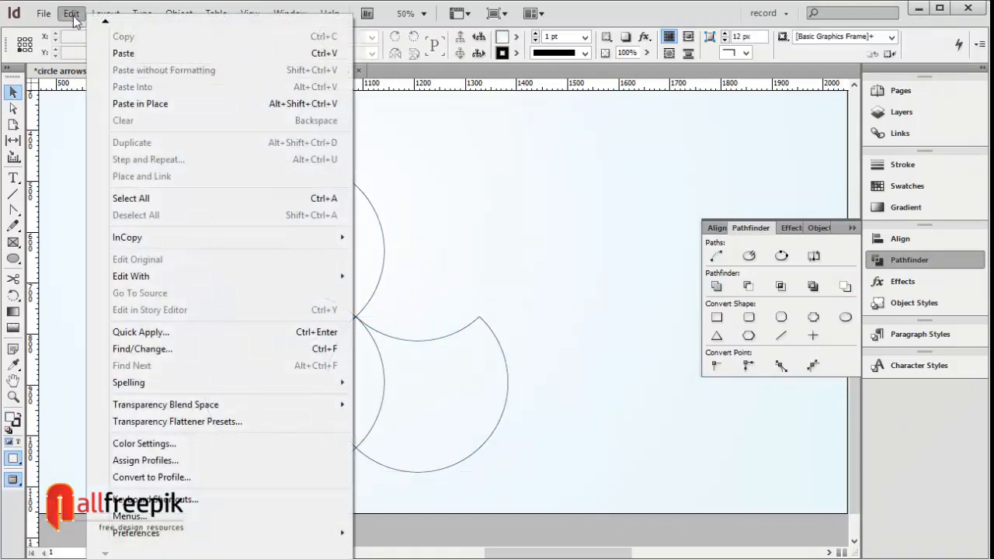
{"action": "left_click", "coordinate": [142, 104]}
{"action": "left_click", "coordinate": [583, 257]}
Step: Copy the trimmed lower-right shape and subtract it from the lower-left circle with Minus Back
{"action": "left_click", "coordinate": [498, 435]}
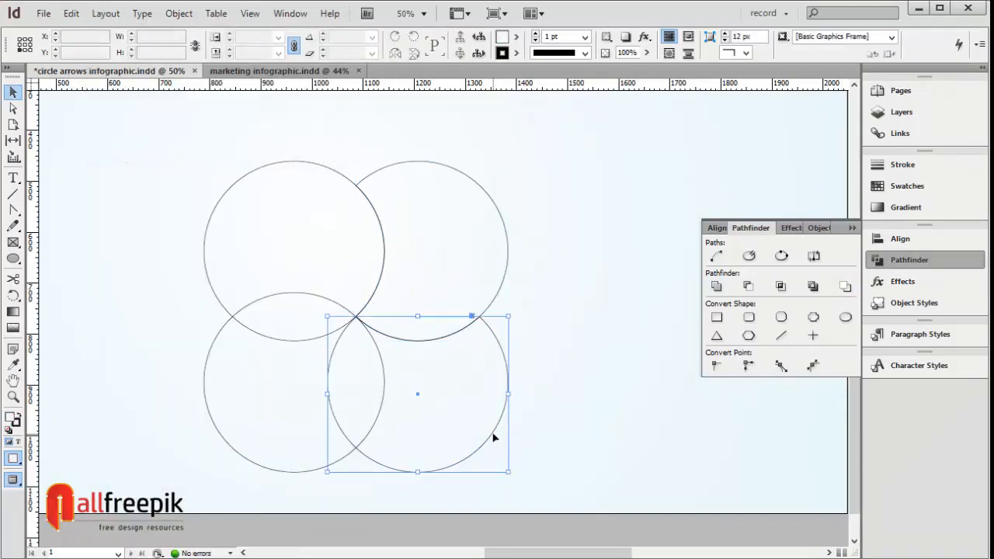
{"action": "left_click", "coordinate": [74, 15]}
{"action": "left_click", "coordinate": [129, 37]}
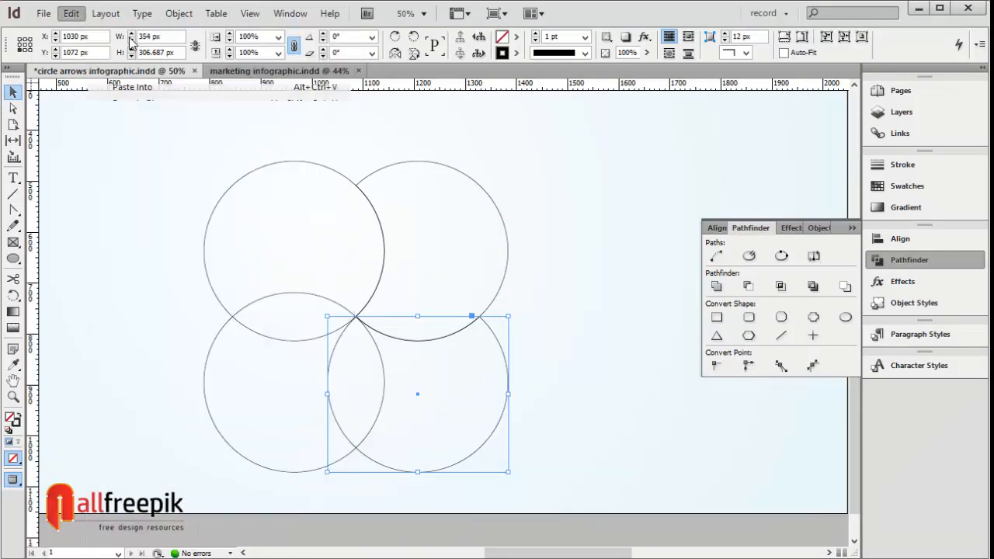
{"action": "left_click", "coordinate": [621, 477]}
{"action": "left_click_drag", "start_coordinate": [516, 393], "coordinate": [373, 420]}
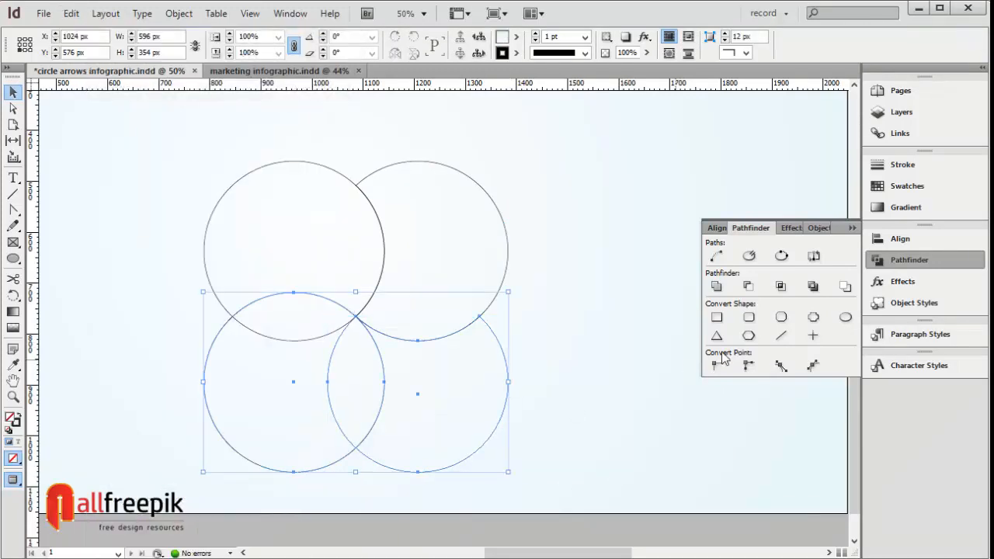
{"action": "left_click", "coordinate": [846, 286]}
Step: Paste the copied lower-right shape back in its original place
{"action": "left_click", "coordinate": [453, 363]}
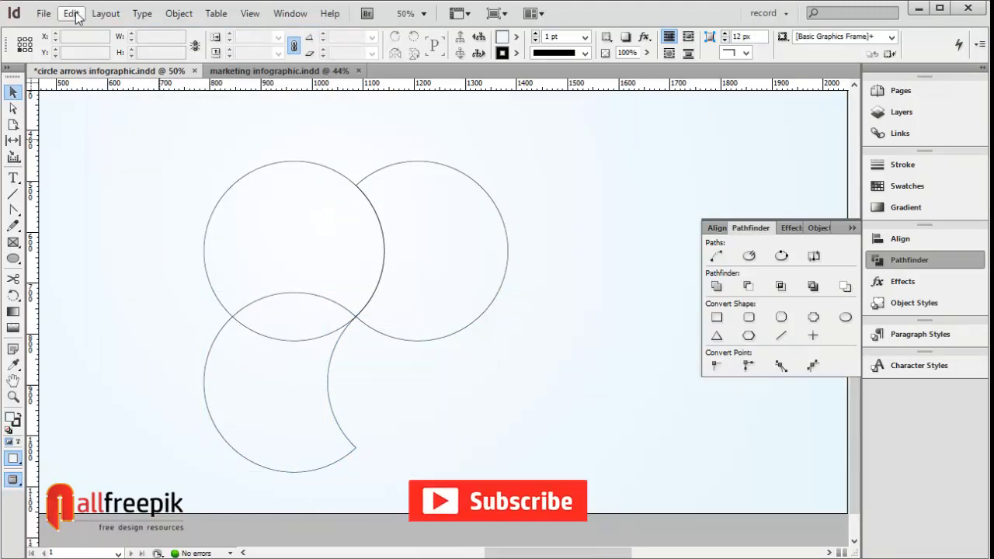
{"action": "left_click", "coordinate": [71, 13]}
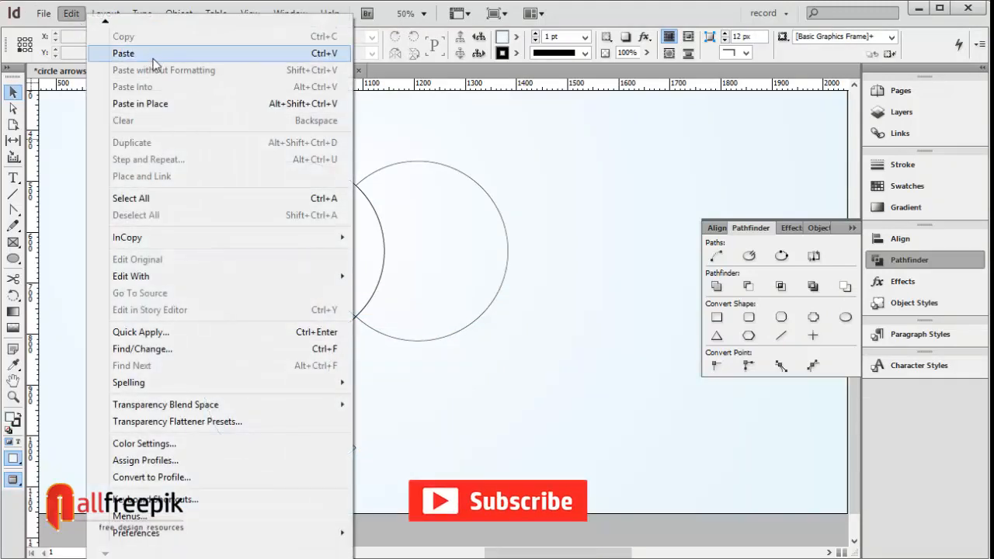
{"action": "left_click", "coordinate": [155, 103]}
{"action": "left_click", "coordinate": [583, 421]}
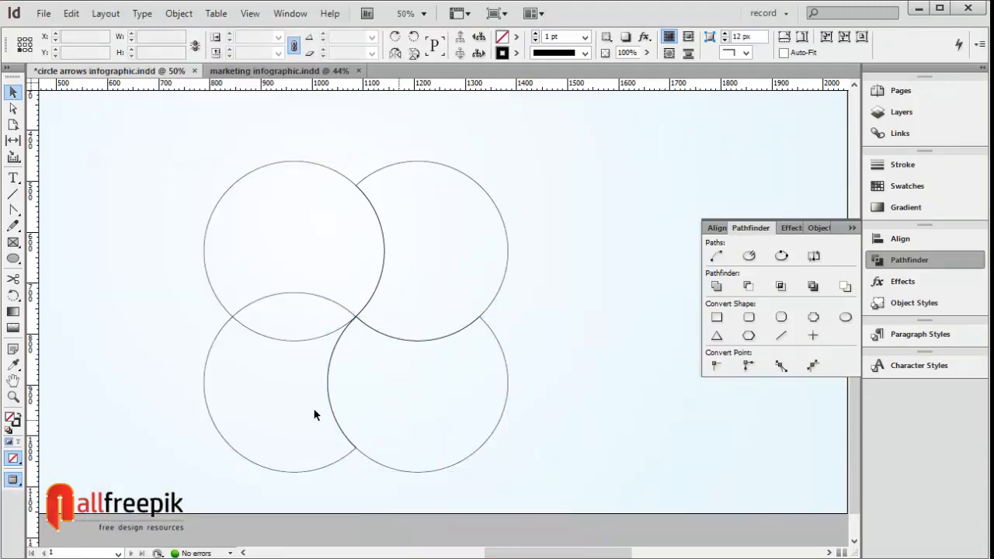
Step: Copy the trimmed lower-left shape and subtract it from the upper-left circle with Minus Back
{"action": "left_click", "coordinate": [208, 407]}
{"action": "left_click", "coordinate": [71, 13]}
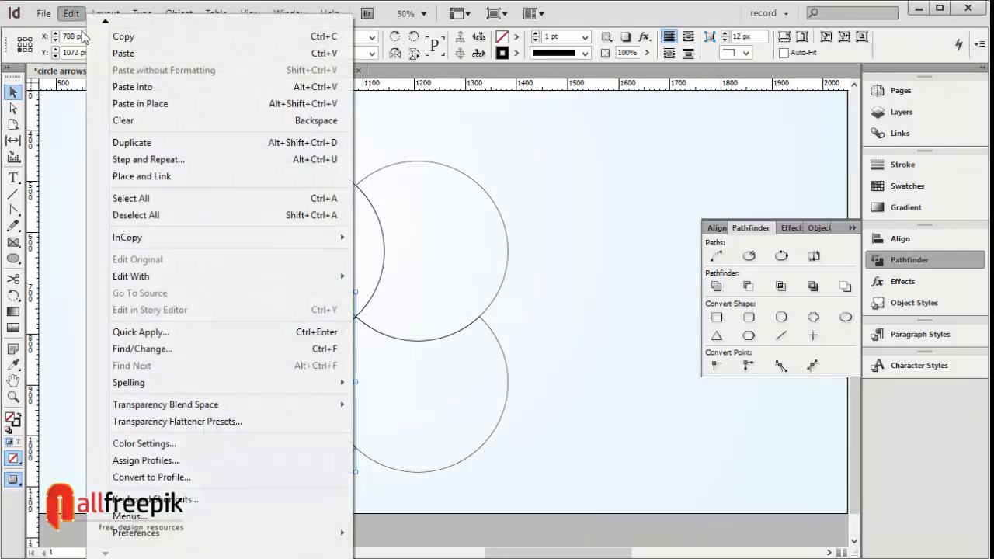
{"action": "left_click", "coordinate": [123, 41]}
{"action": "left_click", "coordinate": [70, 14]}
{"action": "left_click", "coordinate": [108, 214]}
{"action": "left_click_drag", "start_coordinate": [124, 217], "coordinate": [277, 390]}
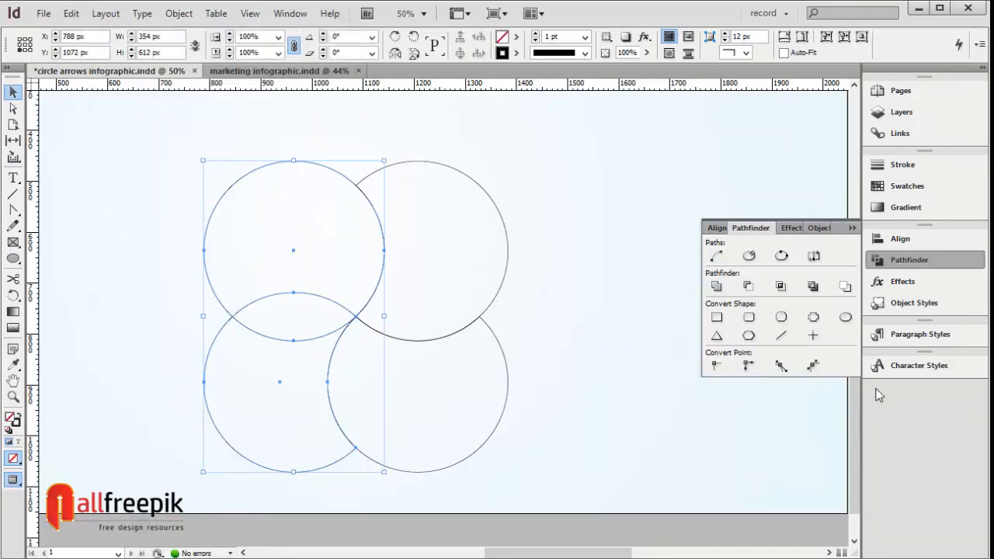
{"action": "left_click", "coordinate": [850, 291]}
Step: Paste the copied lower-left shape back in its original place
{"action": "left_click", "coordinate": [555, 262]}
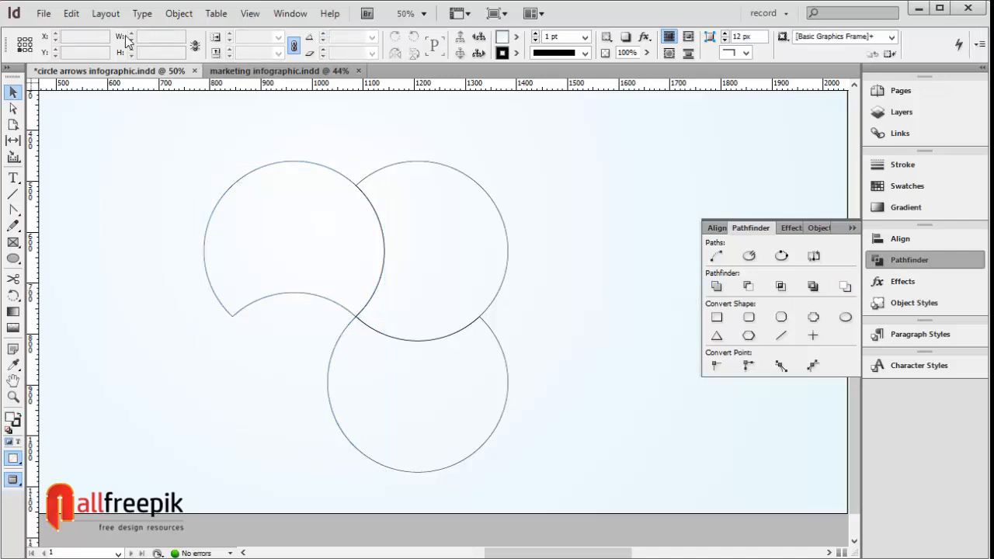
{"action": "left_click", "coordinate": [78, 12]}
{"action": "left_click", "coordinate": [136, 101]}
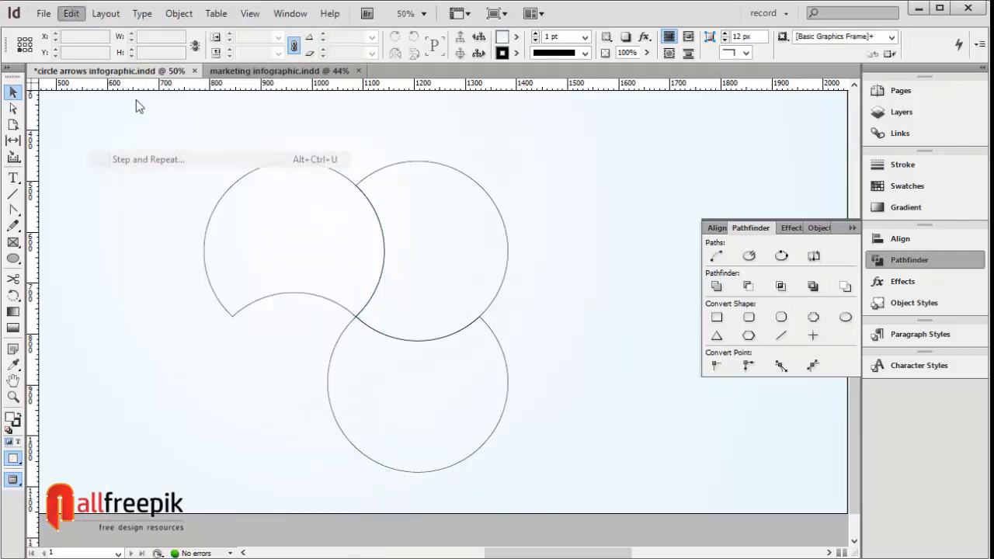
{"action": "left_click", "coordinate": [565, 302]}
Step: Move all four interlocking shapes up together, placing the upper-right one at about X 1105 px, Y 698 px
{"action": "left_click_drag", "start_coordinate": [579, 203], "coordinate": [333, 395]}
{"action": "key", "text": "slash"}
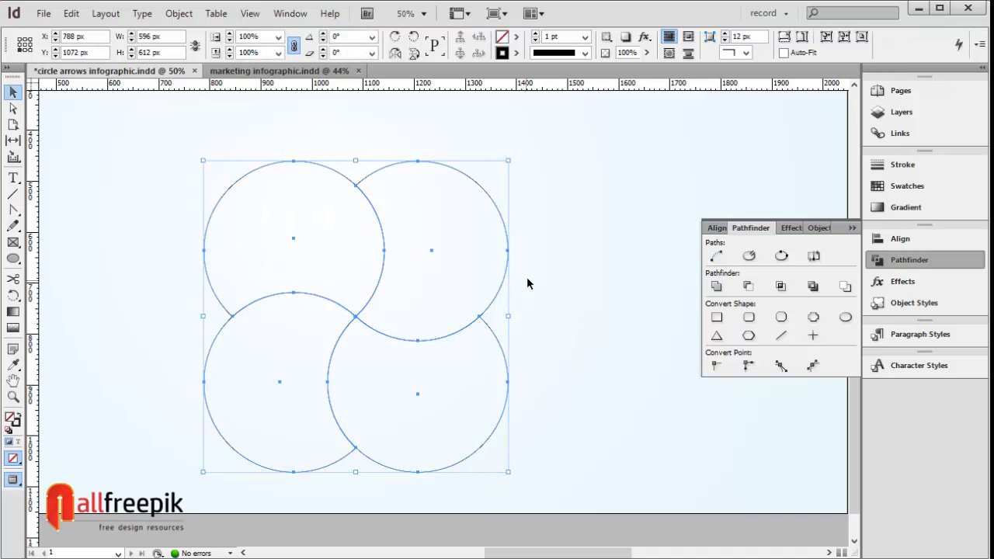
{"action": "left_click_drag", "start_coordinate": [488, 319], "coordinate": [473, 347]}
{"action": "left_click_drag", "start_coordinate": [460, 262], "coordinate": [470, 203]}
{"action": "left_click", "coordinate": [587, 272]}
{"action": "left_click", "coordinate": [484, 237]}
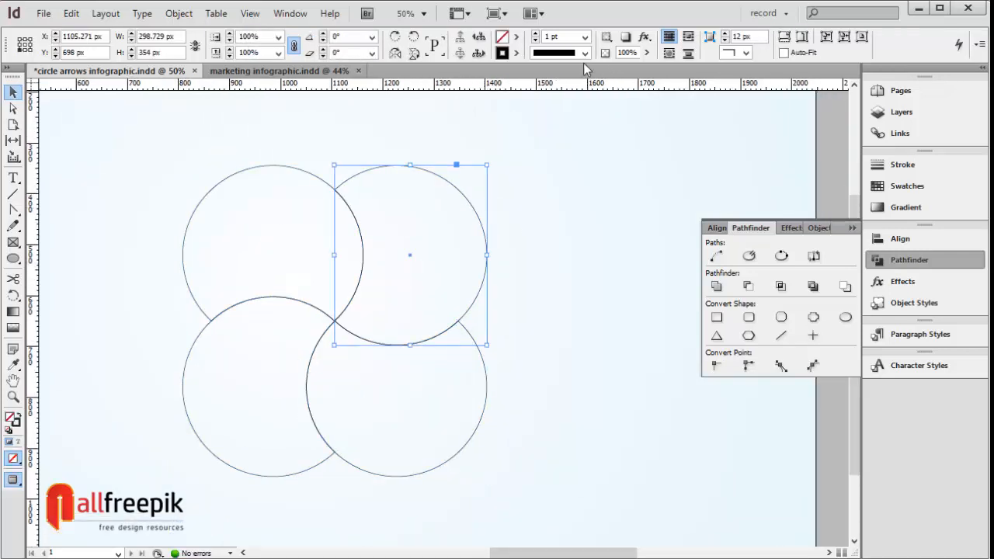
{"action": "left_click", "coordinate": [515, 55]}
{"action": "left_click", "coordinate": [514, 55]}
{"action": "left_click", "coordinate": [403, 124]}
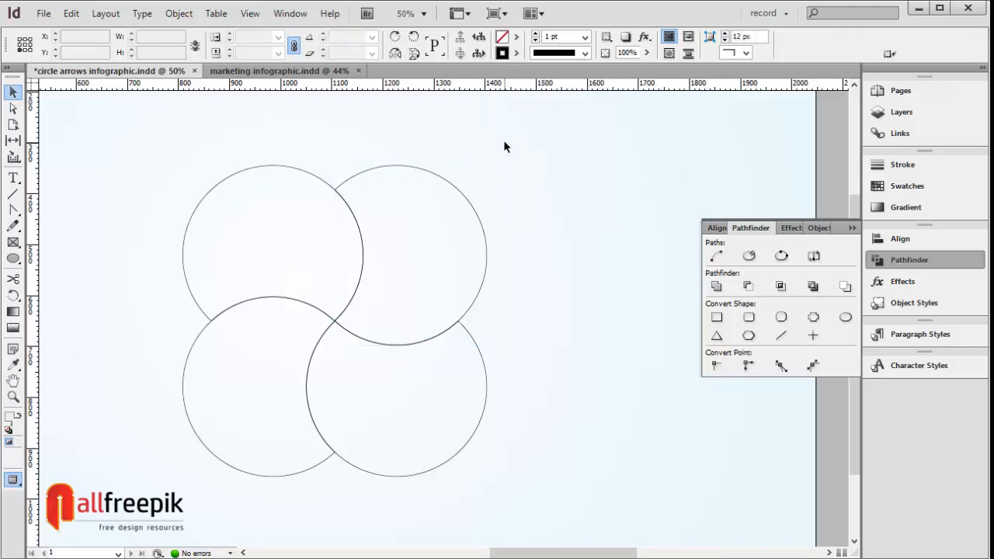
Step: Give the upper-right shape an RGB Green stroke with a weight of 5 pt
{"action": "left_click", "coordinate": [429, 230]}
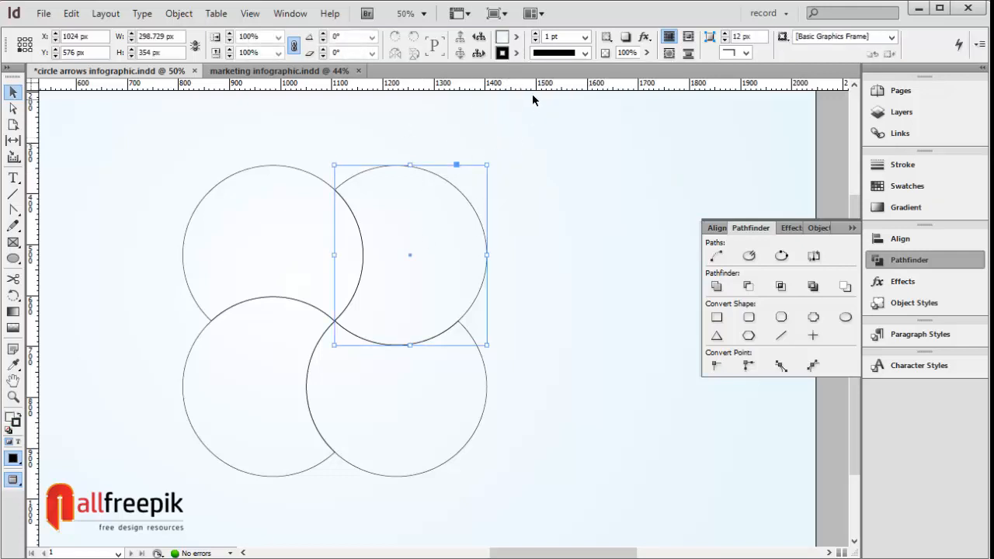
{"action": "left_click", "coordinate": [517, 54]}
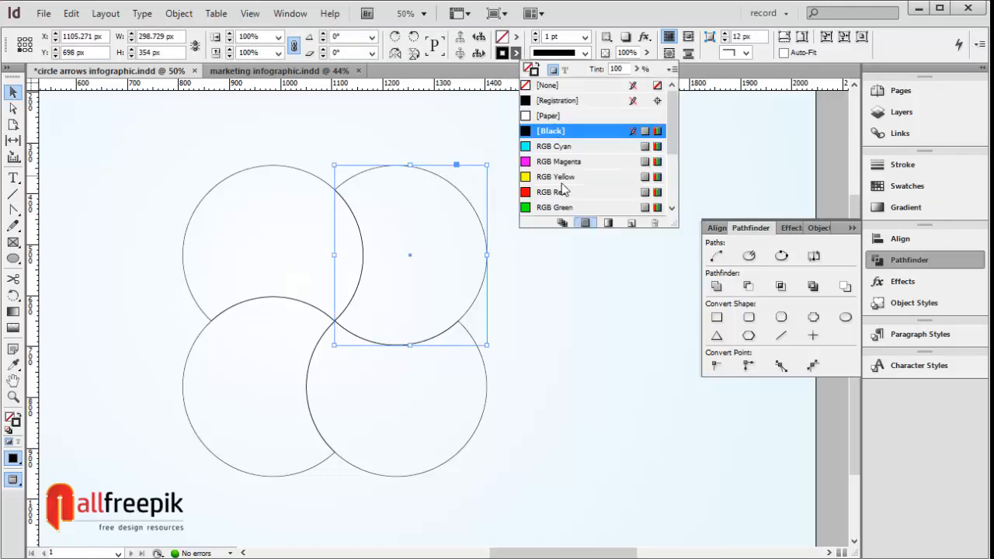
{"action": "left_click", "coordinate": [558, 208]}
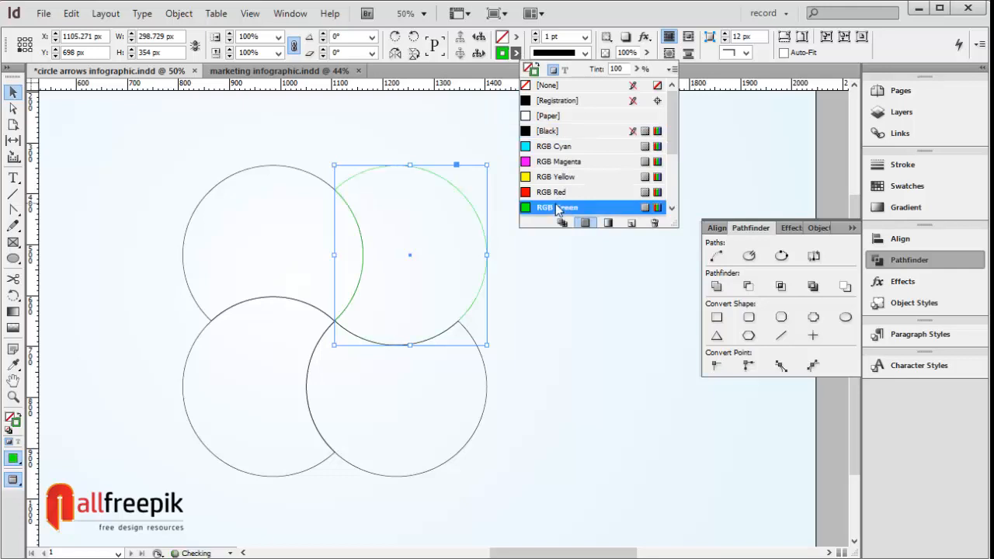
{"action": "left_click", "coordinate": [585, 36]}
{"action": "left_click", "coordinate": [572, 128]}
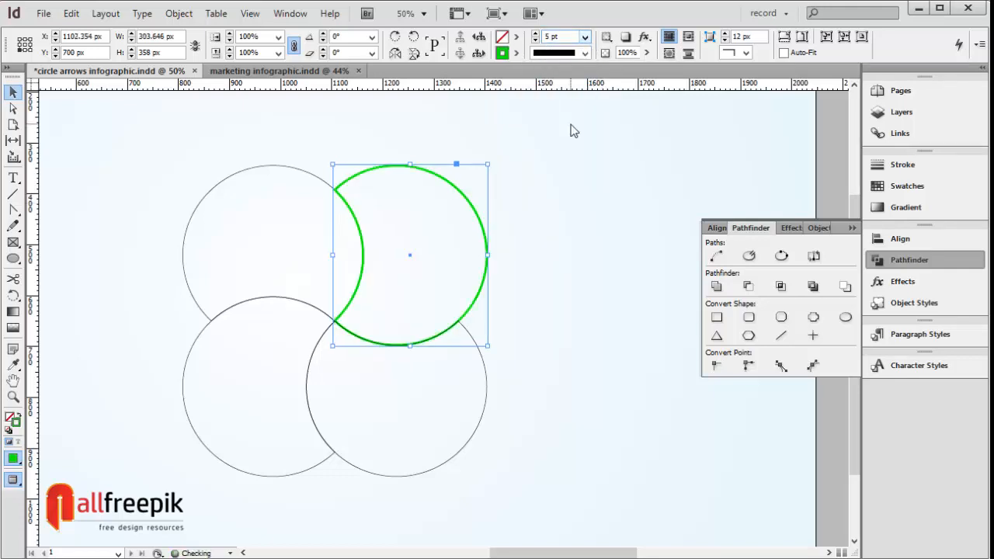
Step: Fill the upper-right shape with the green New Gradient Swatch 4
{"action": "left_click", "coordinate": [517, 37]}
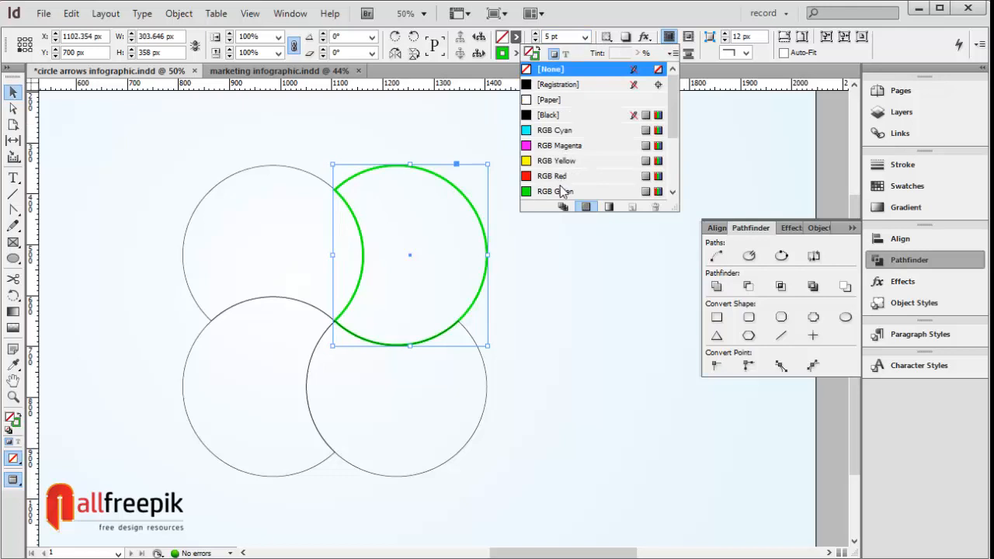
{"action": "left_click", "coordinate": [608, 208]}
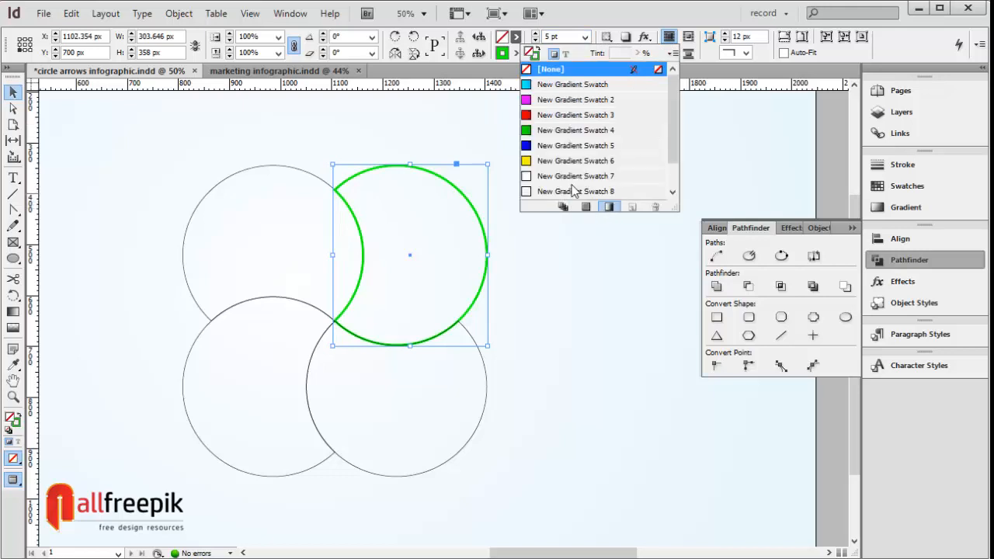
{"action": "left_click", "coordinate": [561, 133]}
{"action": "left_click", "coordinate": [530, 357]}
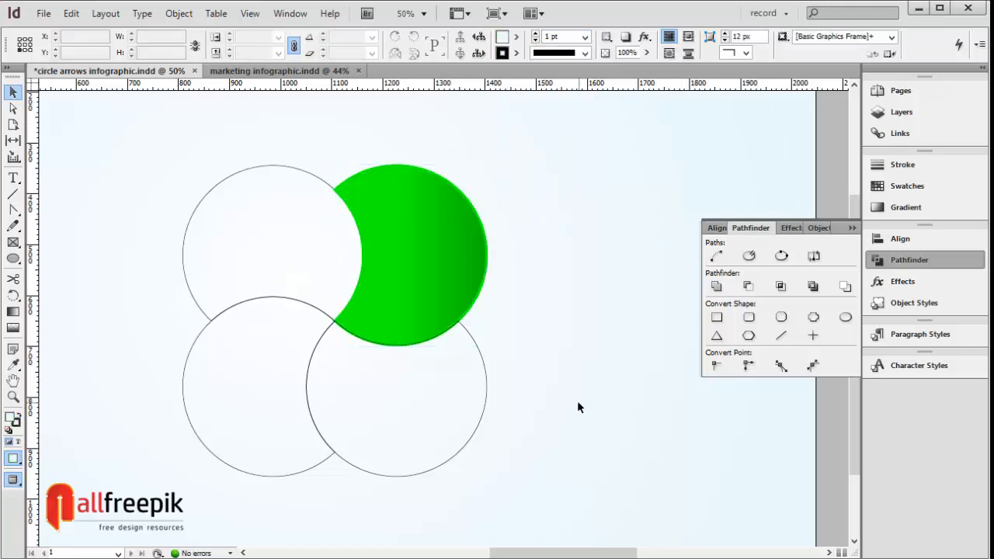
Step: Give the lower-right shape a 5 pt stroke in the cyan New Gradient Swatch
{"action": "left_click_drag", "start_coordinate": [531, 383], "coordinate": [484, 413]}
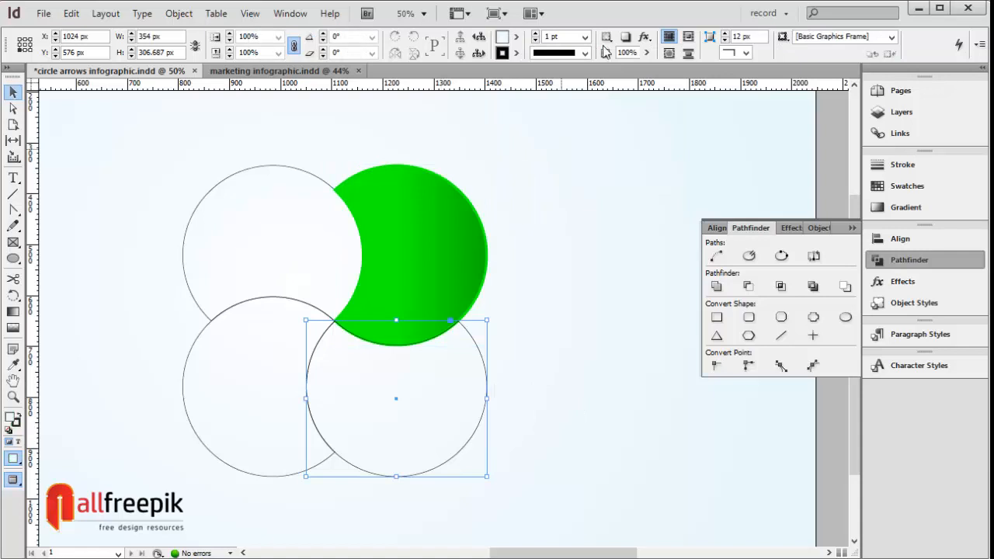
{"action": "left_click", "coordinate": [515, 52]}
{"action": "left_click", "coordinate": [550, 109]}
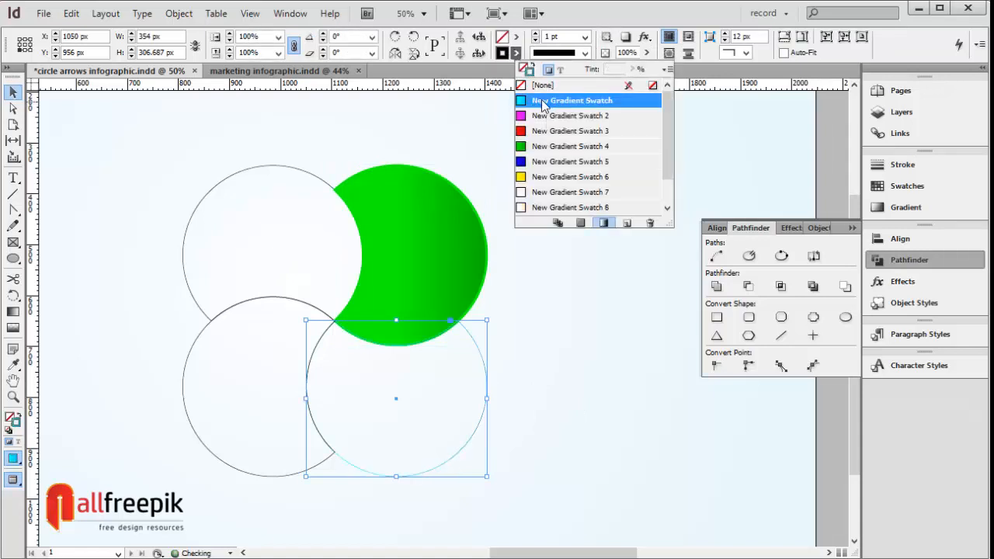
{"action": "left_click", "coordinate": [516, 38]}
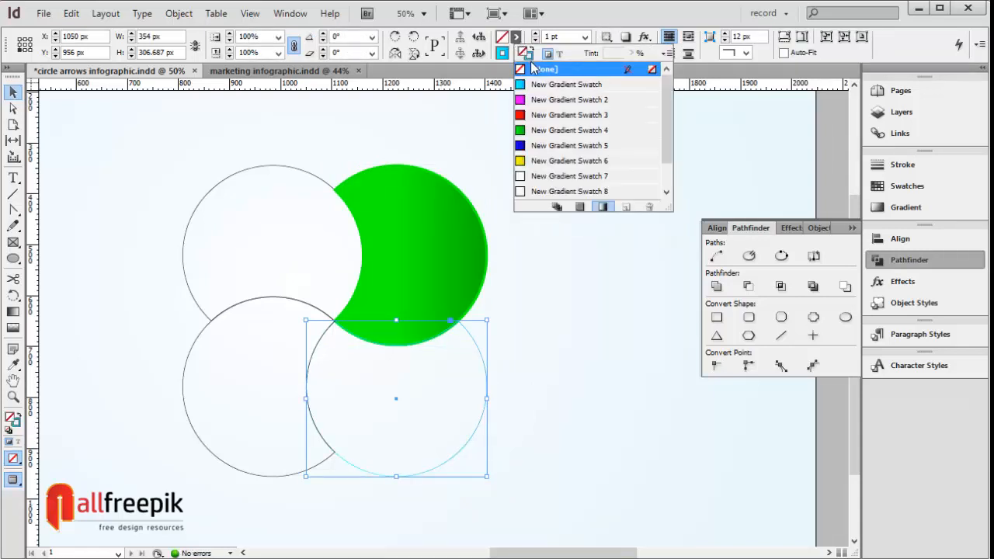
{"action": "left_click", "coordinate": [573, 21]}
{"action": "left_click", "coordinate": [515, 53]}
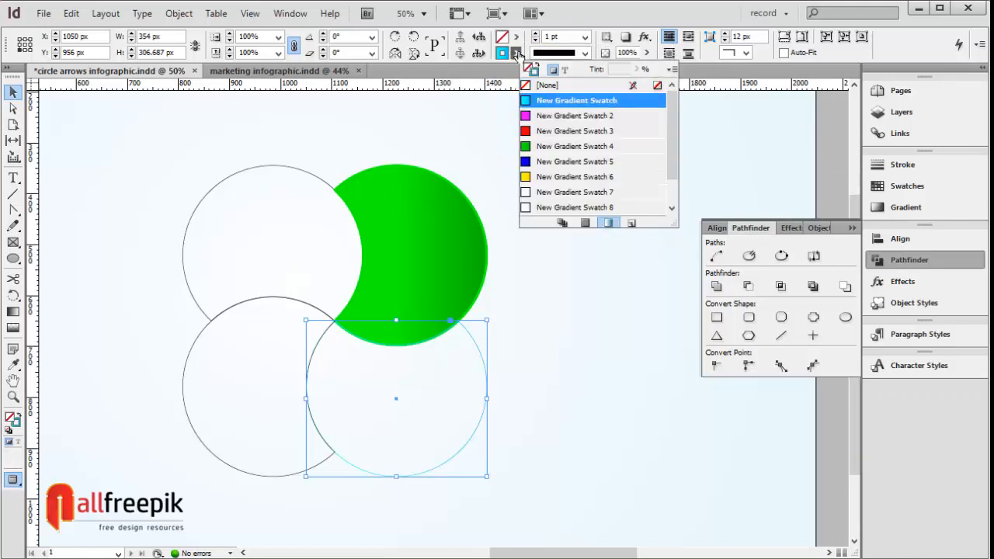
{"action": "left_click", "coordinate": [586, 39]}
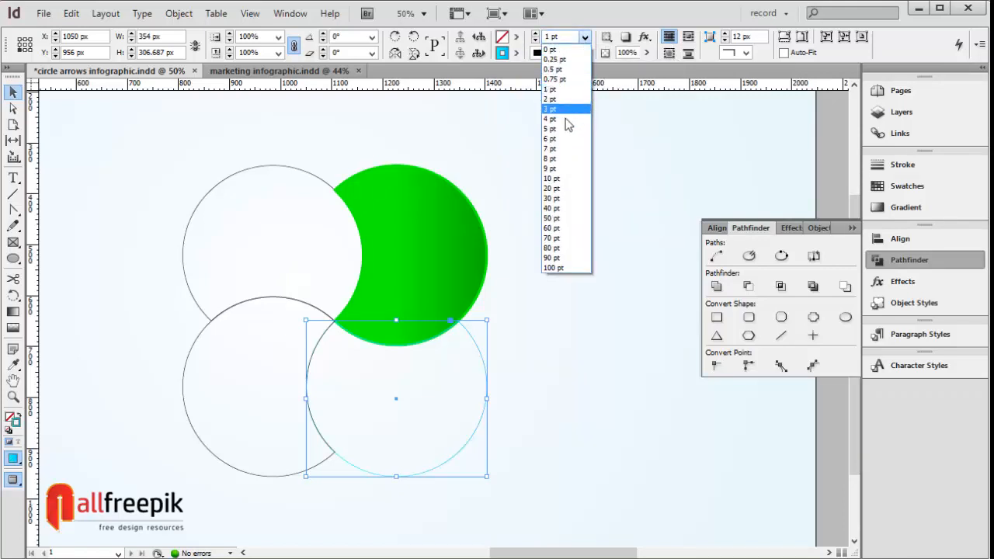
{"action": "left_click", "coordinate": [568, 128]}
Step: Fill the lower-right shape with the cyan New Gradient Swatch
{"action": "left_click", "coordinate": [516, 37]}
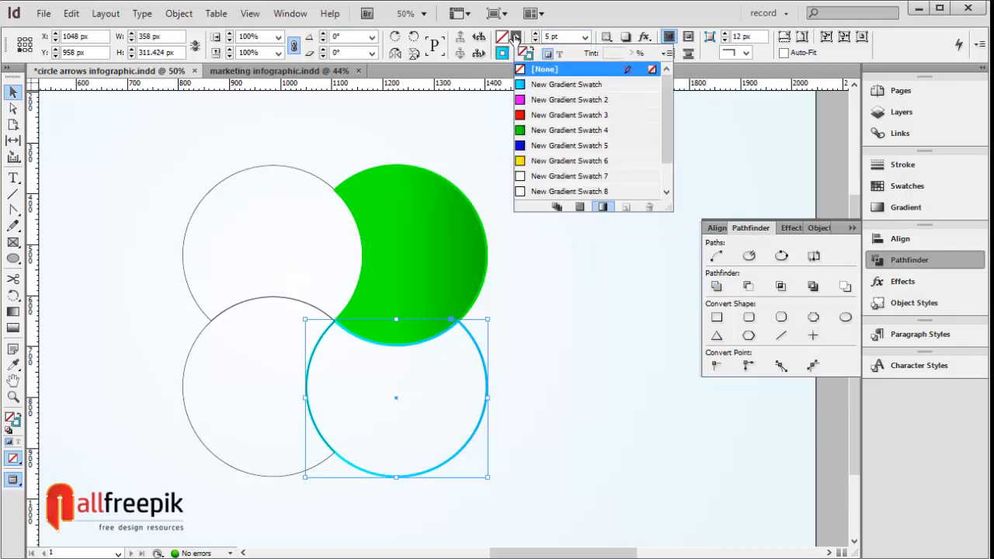
{"action": "left_click", "coordinate": [567, 86]}
{"action": "left_click", "coordinate": [526, 280]}
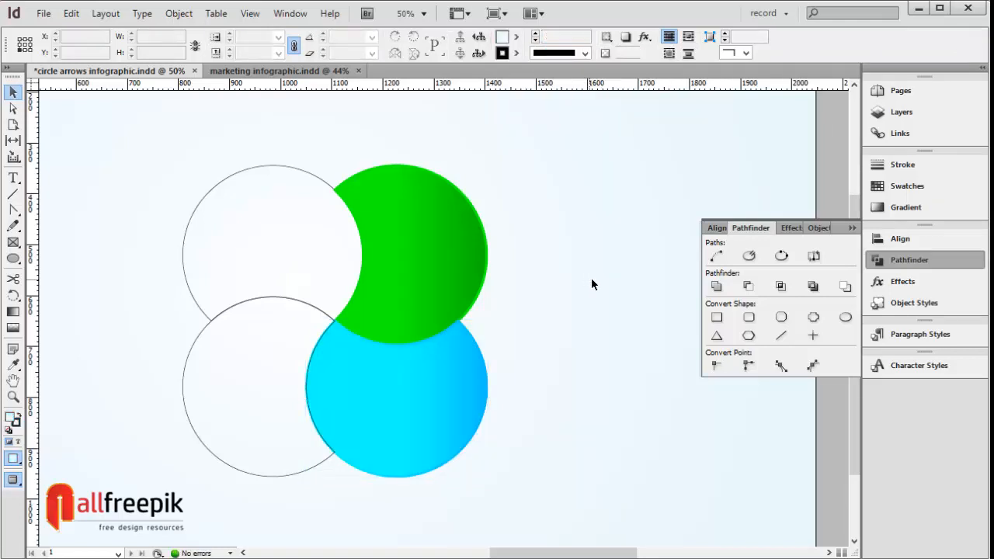
Step: Give the lower-left shape a 5 pt stroke and a fill, both in the red New Gradient Swatch 3
{"action": "left_click_drag", "start_coordinate": [164, 342], "coordinate": [219, 383]}
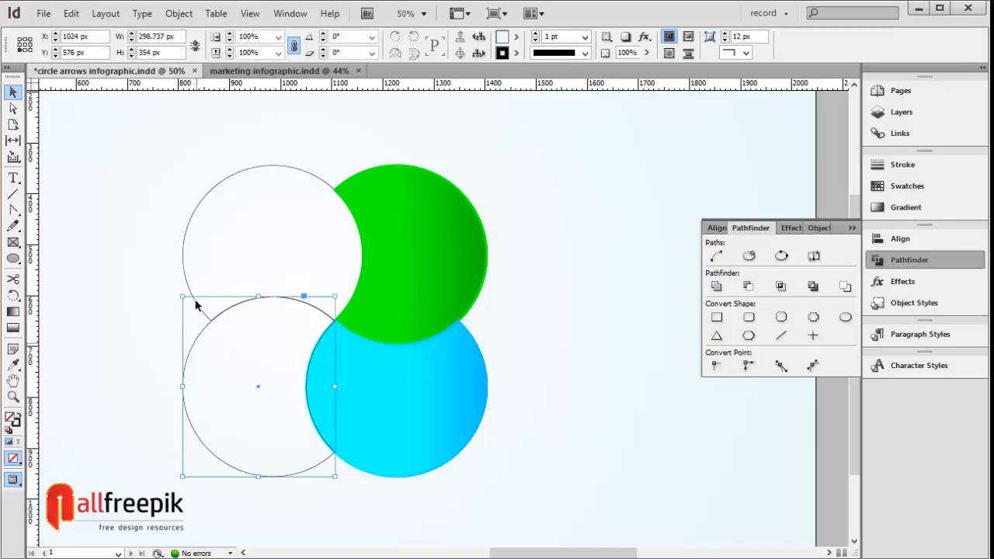
{"action": "left_click", "coordinate": [515, 53]}
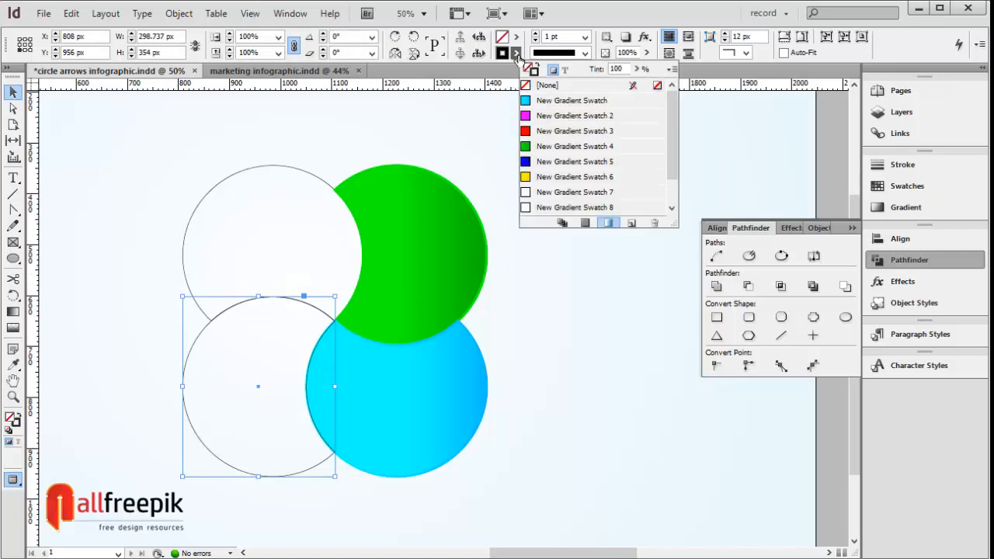
{"action": "left_click", "coordinate": [554, 134]}
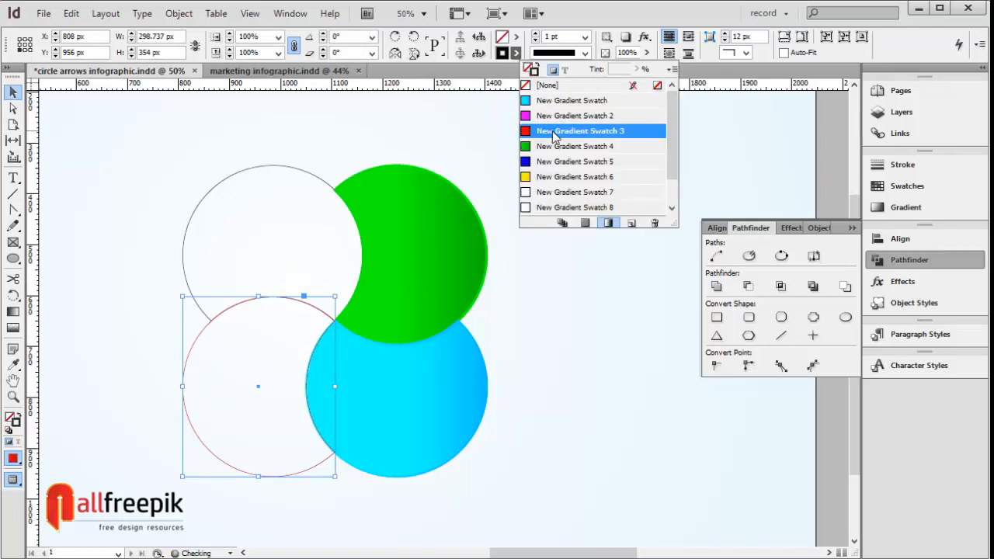
{"action": "left_click", "coordinate": [584, 39]}
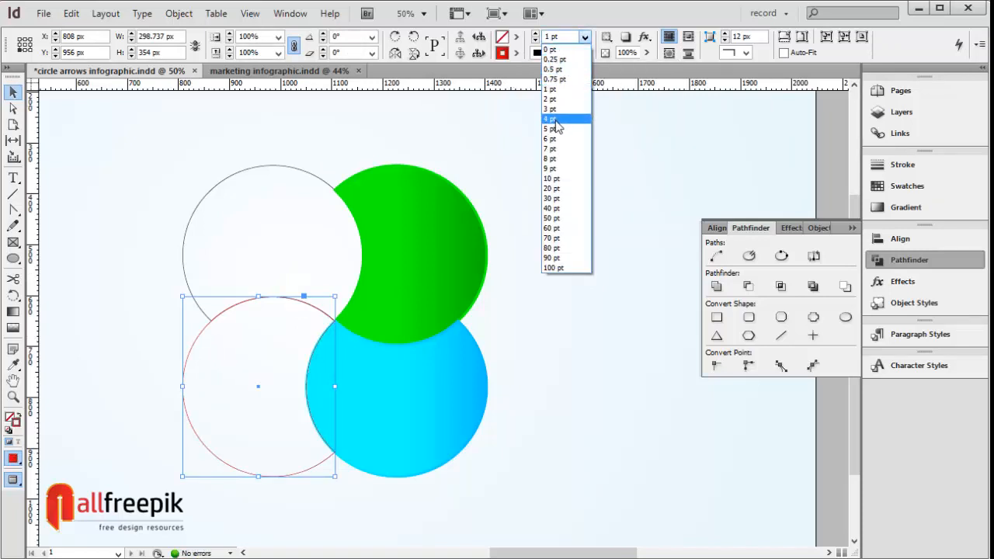
{"action": "left_click", "coordinate": [556, 125]}
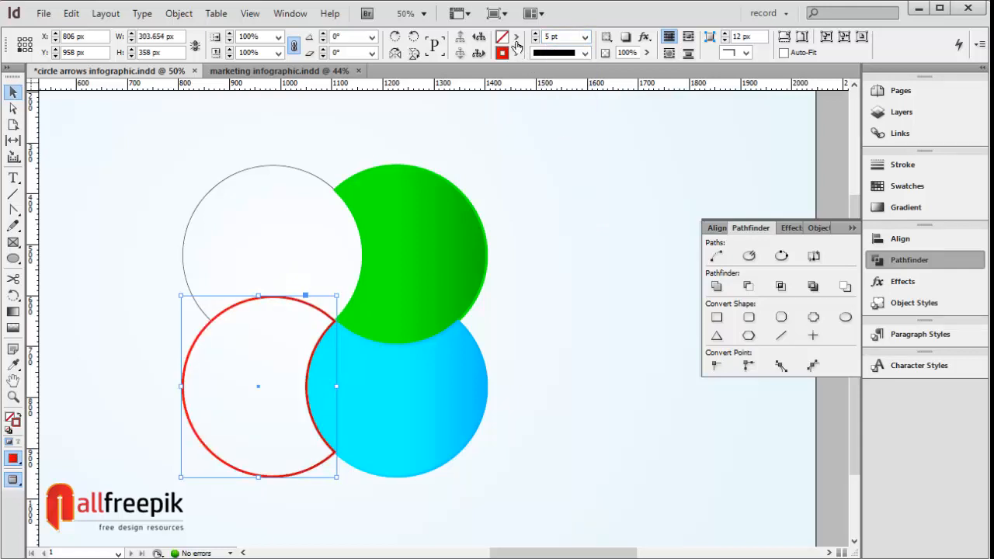
{"action": "left_click", "coordinate": [516, 37]}
{"action": "left_click", "coordinate": [551, 115]}
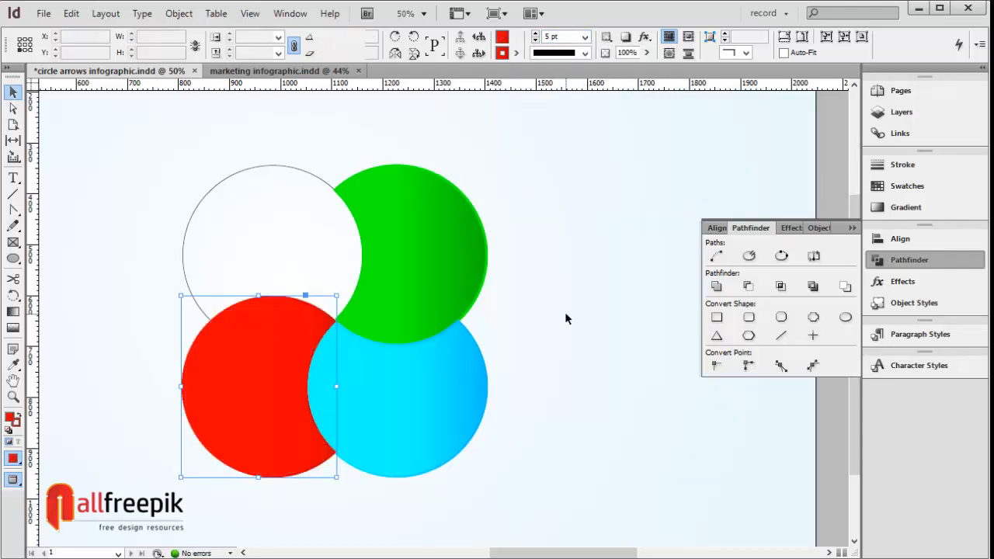
Step: Give the upper-left shape a 5 pt stroke in the magenta New Gradient Swatch 2
{"action": "left_click", "coordinate": [265, 226]}
{"action": "left_click_drag", "start_coordinate": [276, 190], "coordinate": [276, 190]}
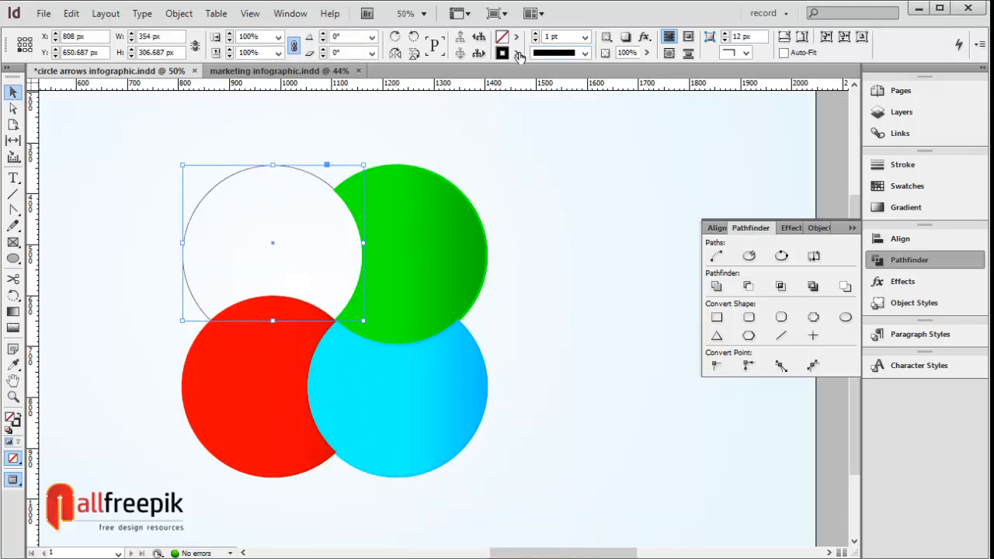
{"action": "left_click", "coordinate": [516, 56]}
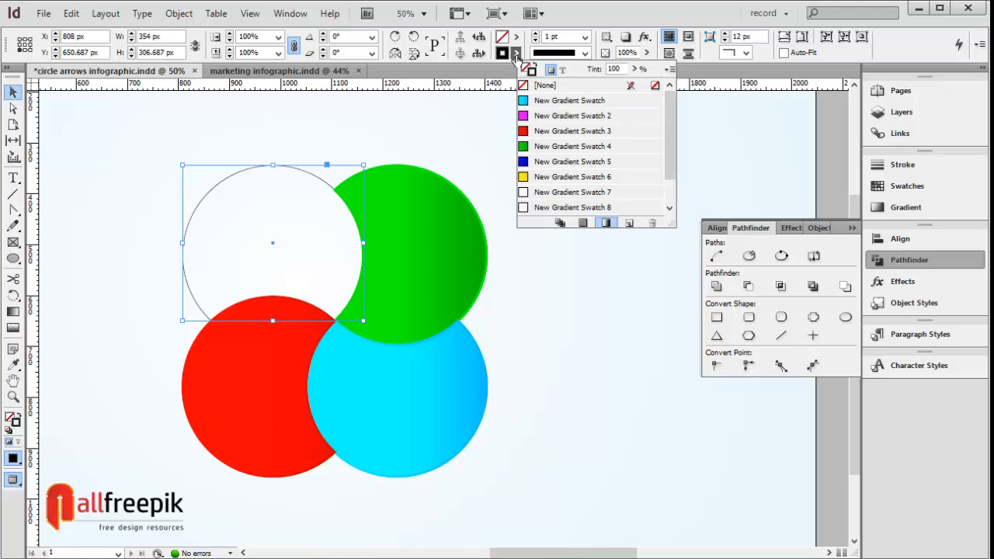
{"action": "left_click", "coordinate": [547, 117]}
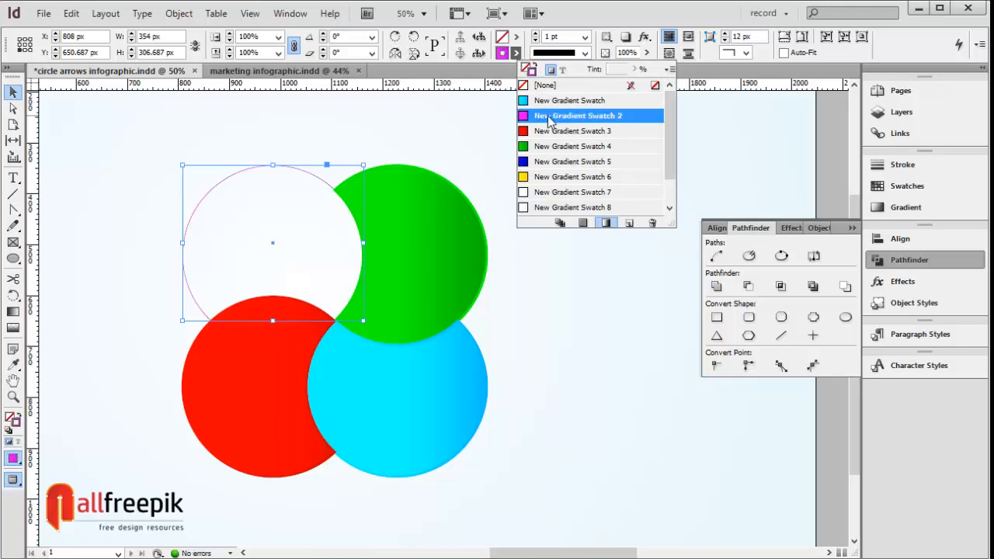
{"action": "left_click", "coordinate": [596, 48]}
{"action": "left_click", "coordinate": [585, 36]}
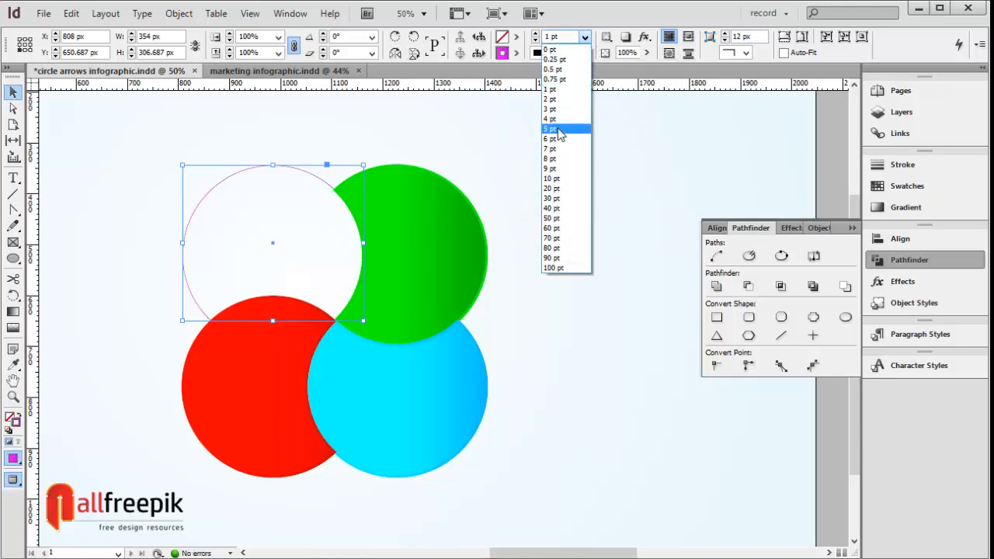
{"action": "left_click", "coordinate": [559, 129]}
Step: Fill the upper-left shape with the magenta New Gradient Swatch 2
{"action": "left_click", "coordinate": [516, 37]}
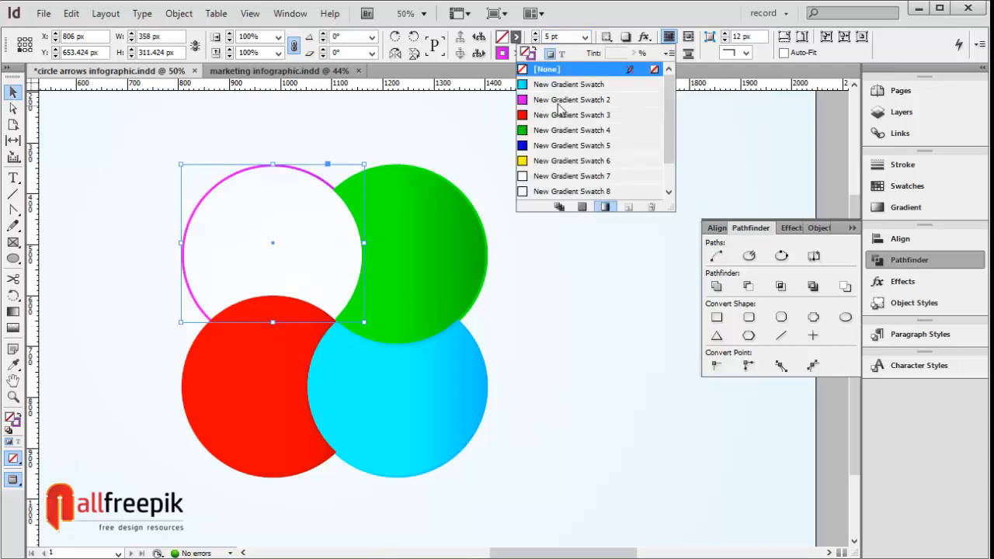
{"action": "left_click", "coordinate": [559, 102]}
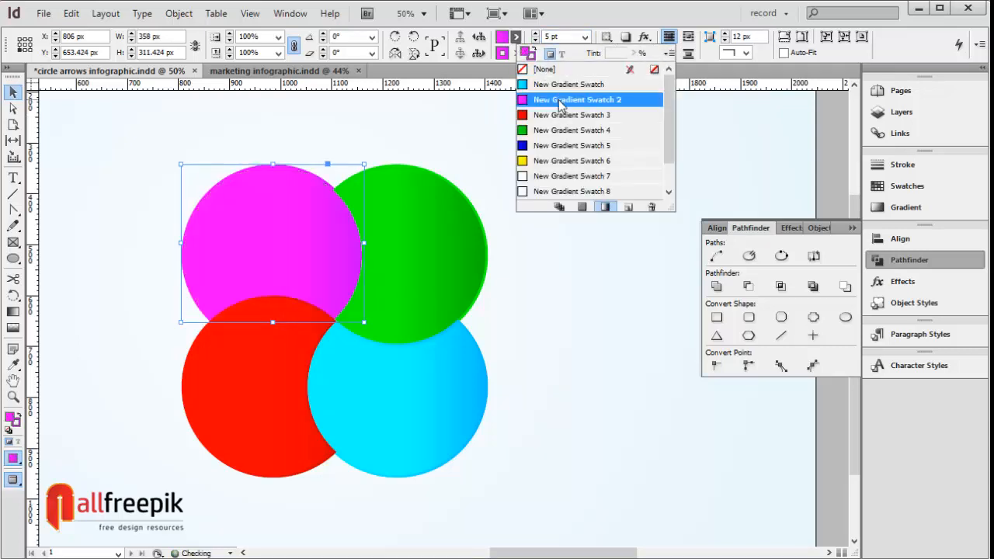
{"action": "left_click", "coordinate": [557, 270]}
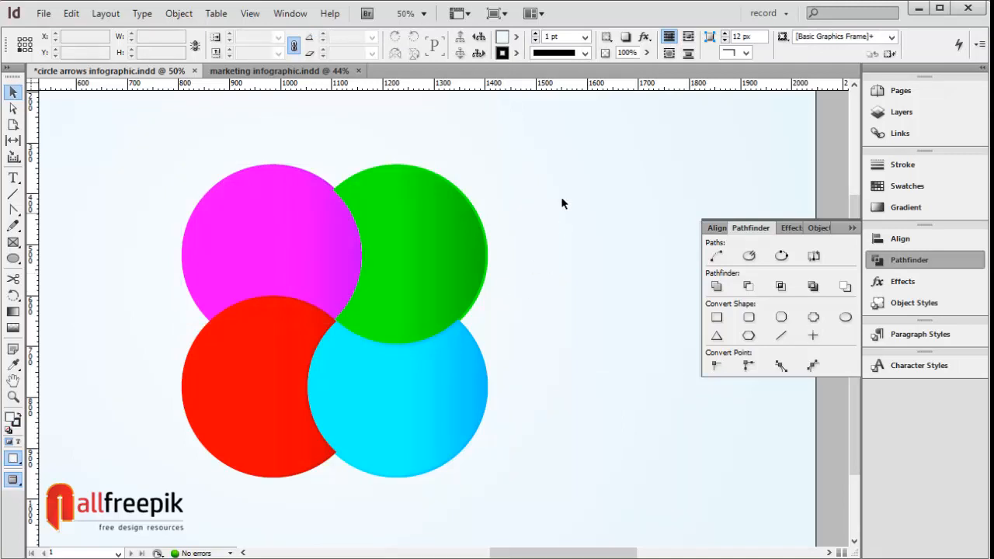
Step: Change the stroke colour of all four coloured shapes to the solid [Paper] swatch
{"action": "left_click_drag", "start_coordinate": [544, 184], "coordinate": [282, 392]}
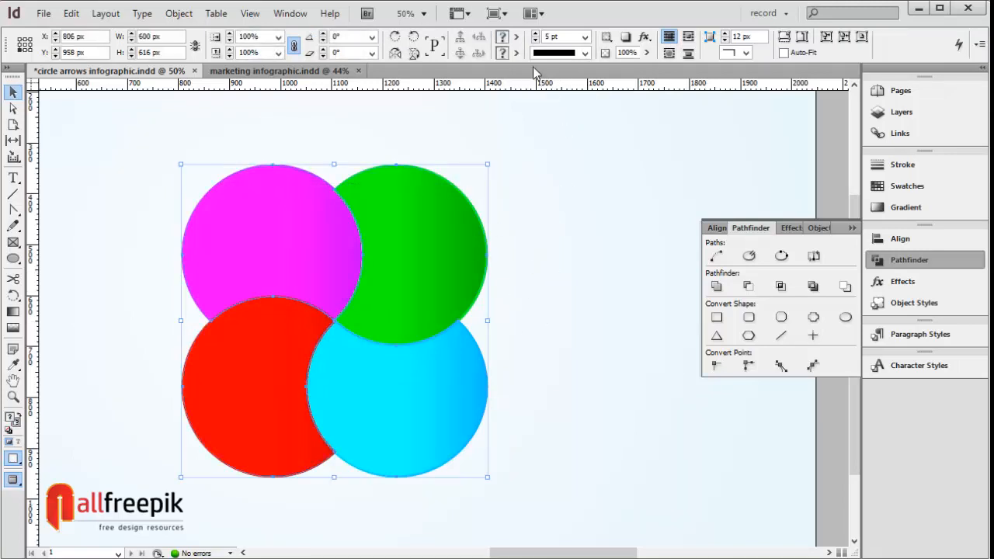
{"action": "left_click", "coordinate": [516, 52]}
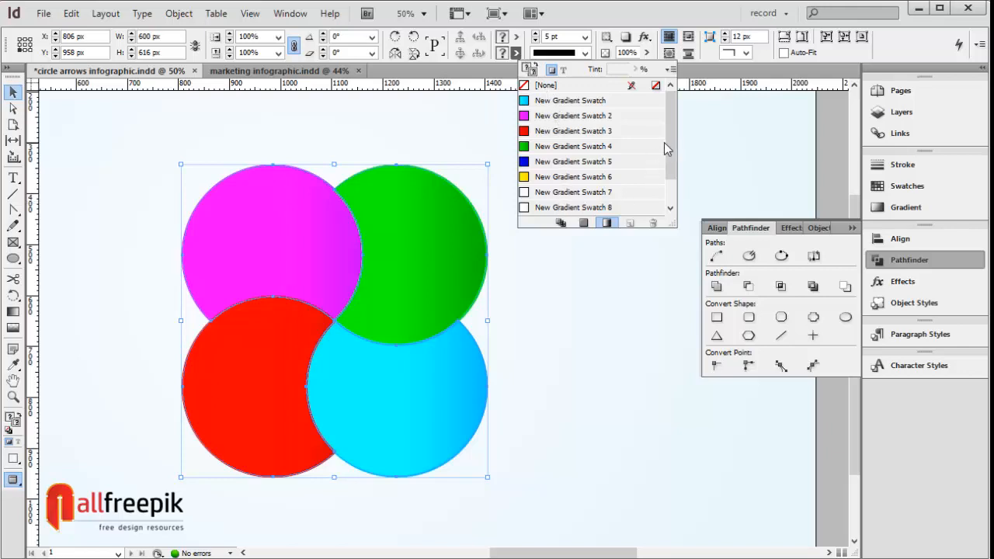
{"action": "left_click_drag", "start_coordinate": [668, 149], "coordinate": [672, 198]}
{"action": "scroll", "coordinate": [673, 174], "scroll_direction": "up", "scroll_amount": 1}
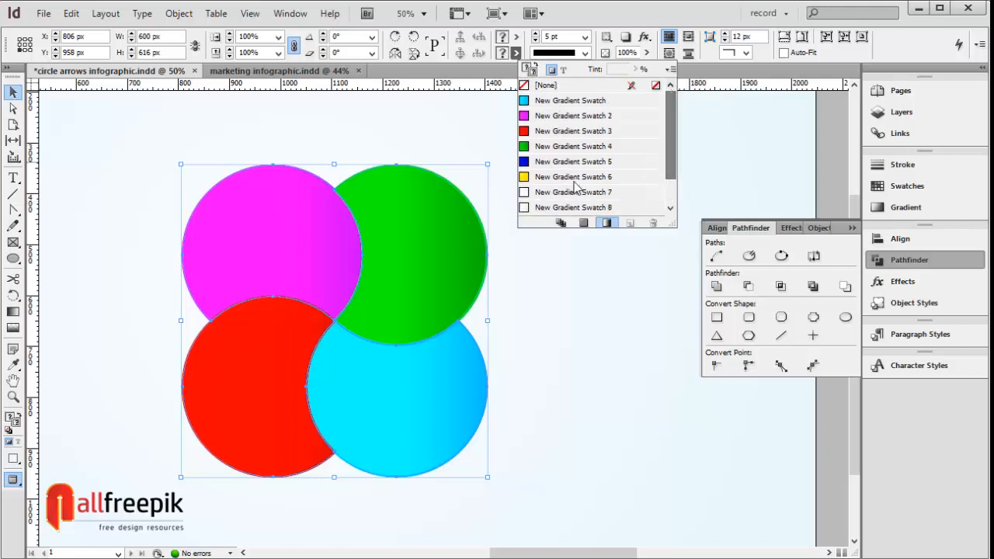
{"action": "left_click", "coordinate": [583, 222]}
{"action": "left_click", "coordinate": [547, 116]}
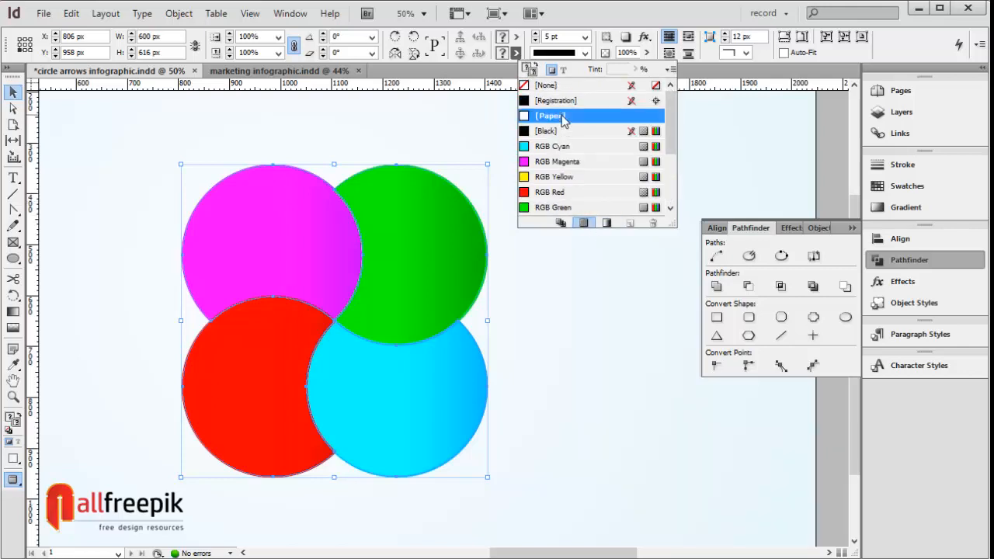
{"action": "left_click", "coordinate": [581, 309]}
Step: Apply a drop shadow to the green upper-right shape
{"action": "left_click", "coordinate": [581, 309]}
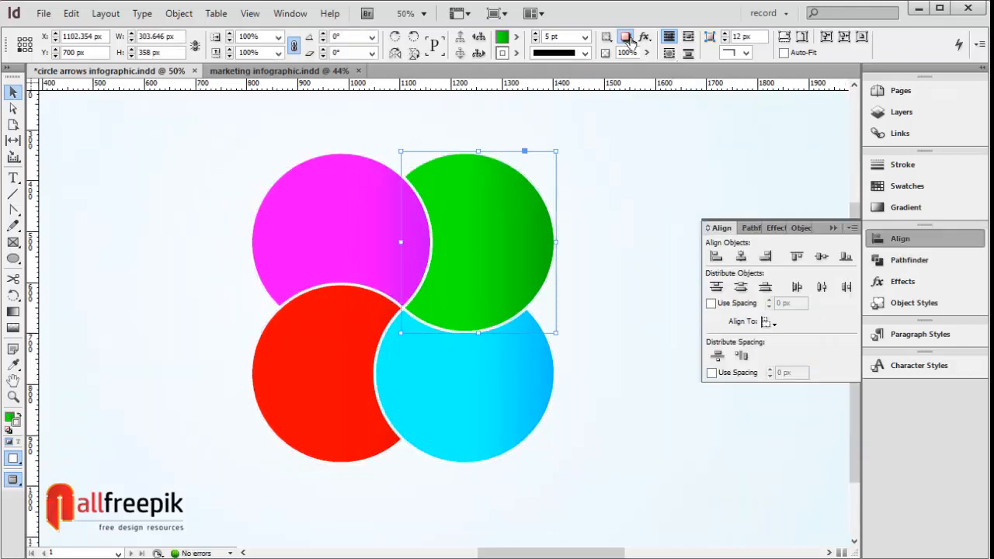
{"action": "left_click", "coordinate": [626, 37]}
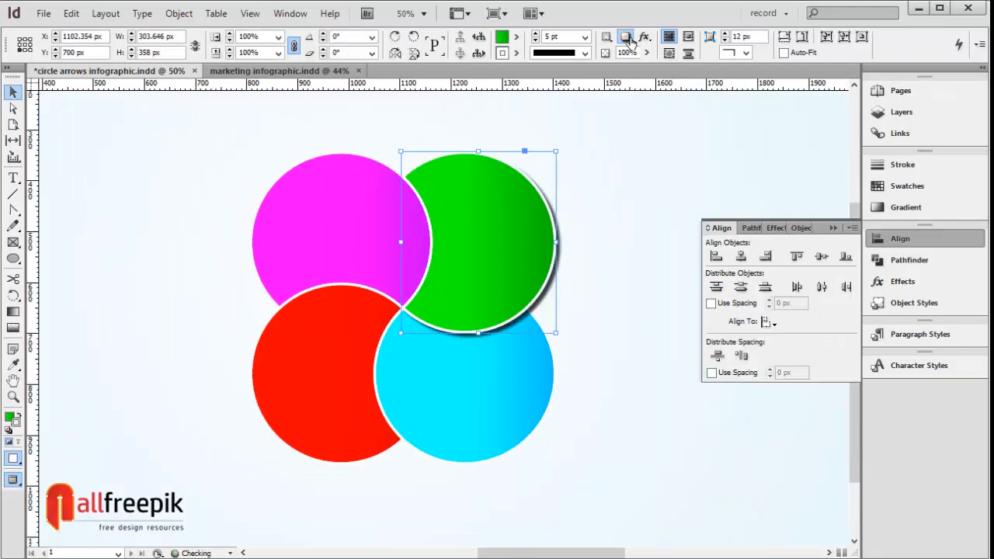
Step: Apply a drop shadow to the blue lower-right, red lower-left and magenta upper-left shapes
{"action": "left_click", "coordinate": [466, 442]}
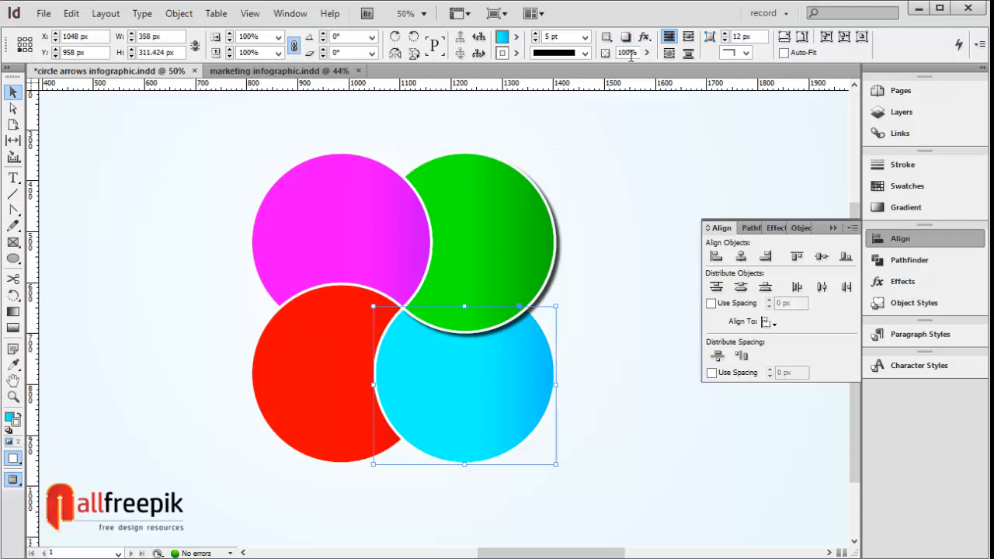
{"action": "left_click", "coordinate": [626, 37]}
{"action": "left_click", "coordinate": [305, 367]}
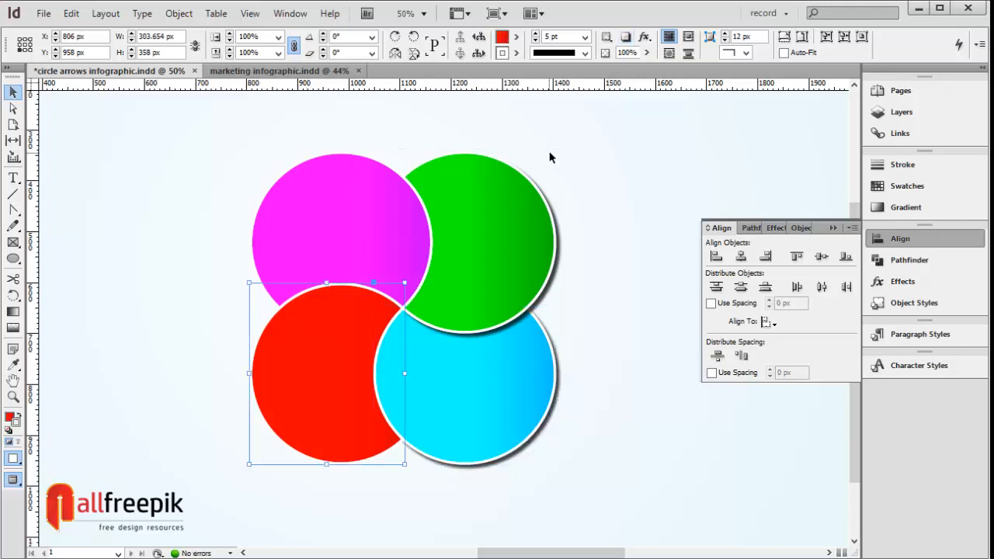
{"action": "left_click", "coordinate": [626, 38]}
{"action": "left_click", "coordinate": [605, 251]}
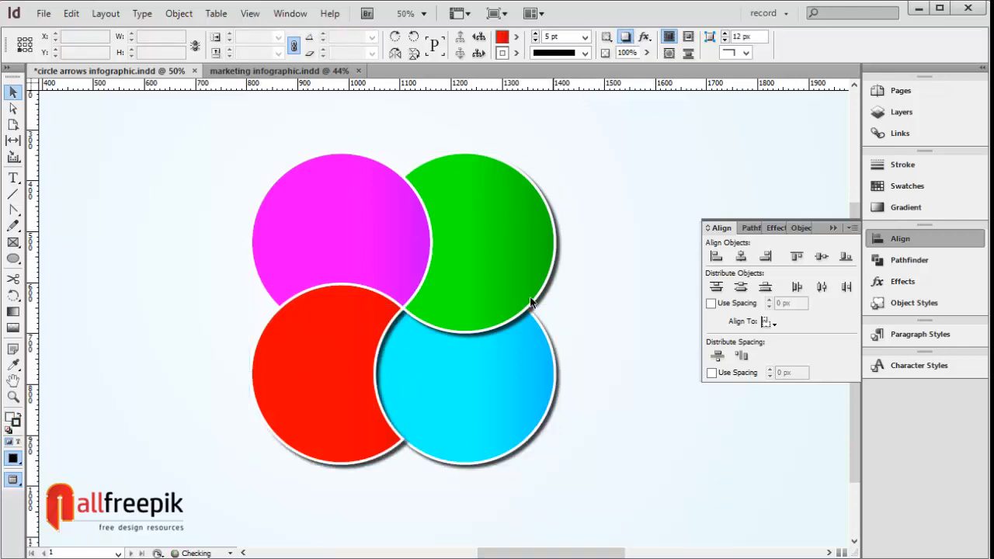
{"action": "left_click", "coordinate": [356, 222]}
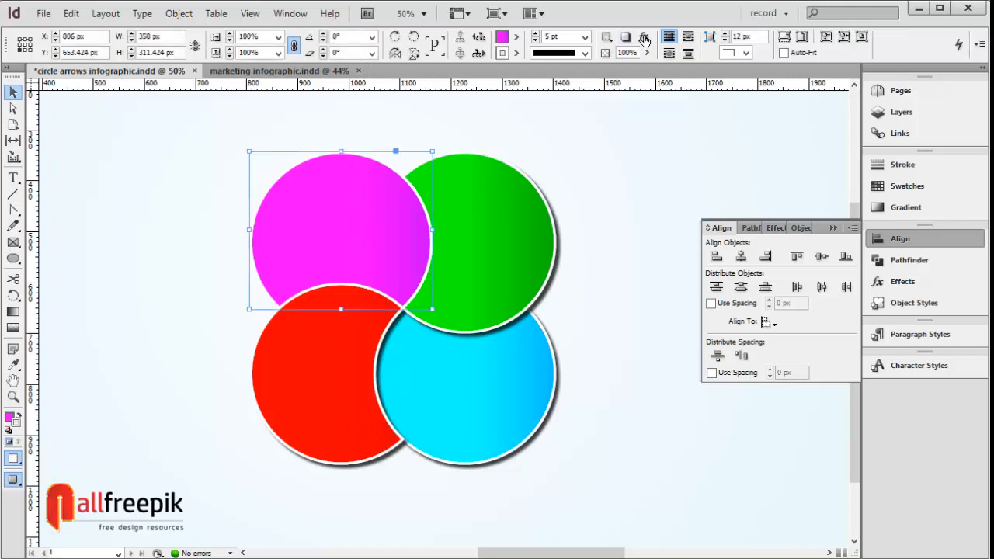
{"action": "left_click", "coordinate": [626, 37]}
{"action": "left_click", "coordinate": [628, 311]}
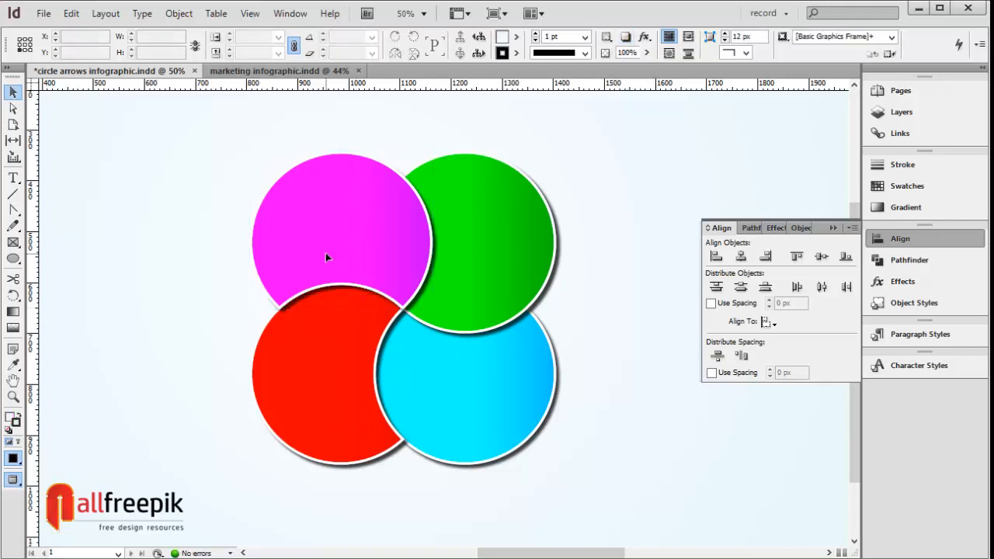
Step: Reduce the drop shadow opacity of all four coloured shapes to 30% in their effect settings
{"action": "left_click", "coordinate": [326, 252]}
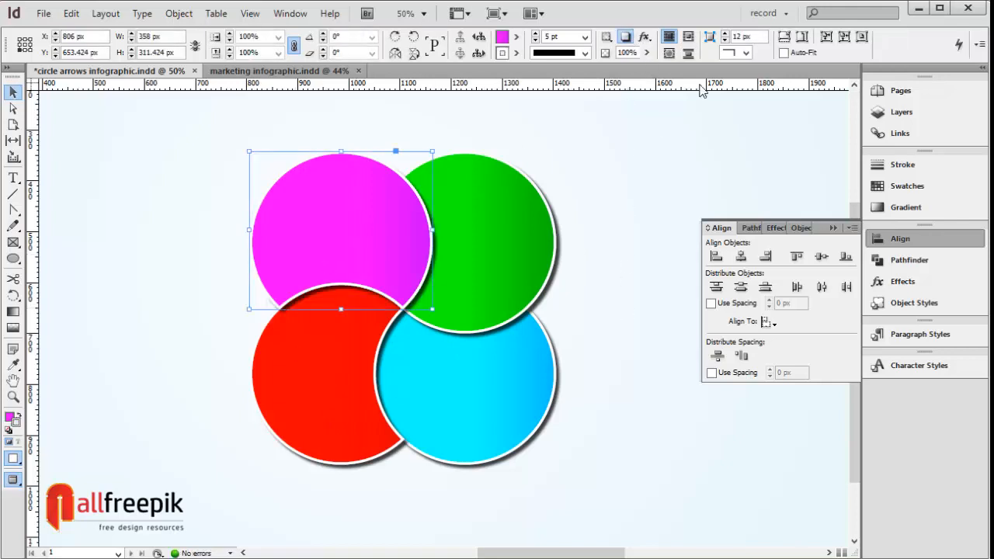
{"action": "key", "text": "ctrl+a"}
{"action": "left_click", "coordinate": [645, 38]}
{"action": "left_click", "coordinate": [684, 65]}
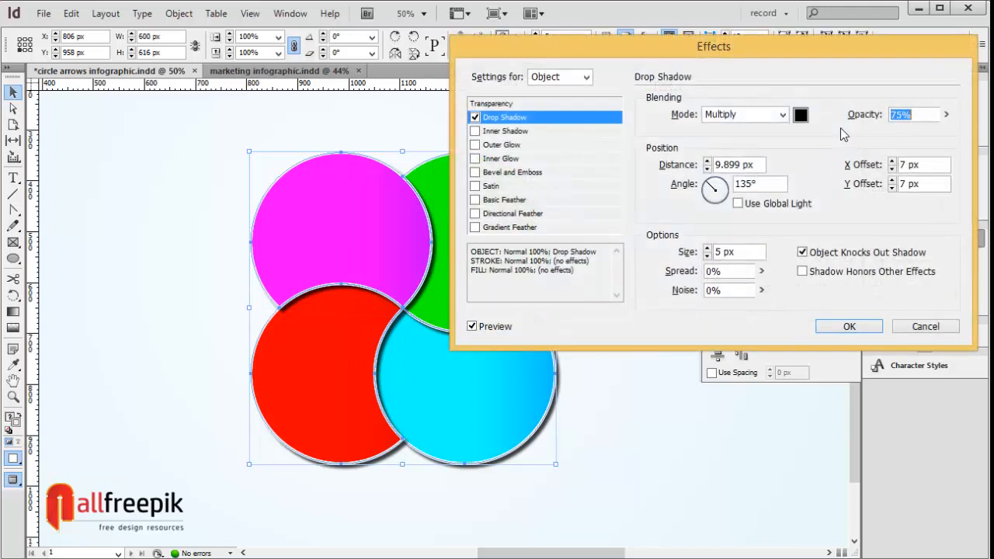
{"action": "type", "text": "30"}
Step: Set the X and Y offsets of the four shapes' drop shadow to 5 px and apply the effect
{"action": "key", "text": "Tab"}
{"action": "key", "text": "Tab"}
{"action": "key", "text": "Tab"}
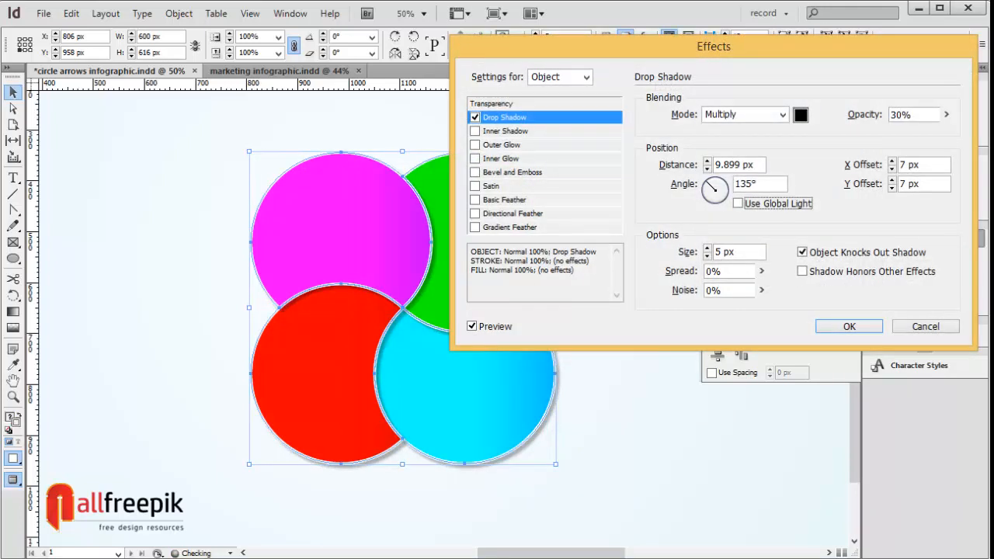
{"action": "key", "text": "Tab"}
{"action": "type", "text": "5"}
{"action": "key", "text": "Tab"}
{"action": "type", "text": "5"}
{"action": "key", "text": "Tab"}
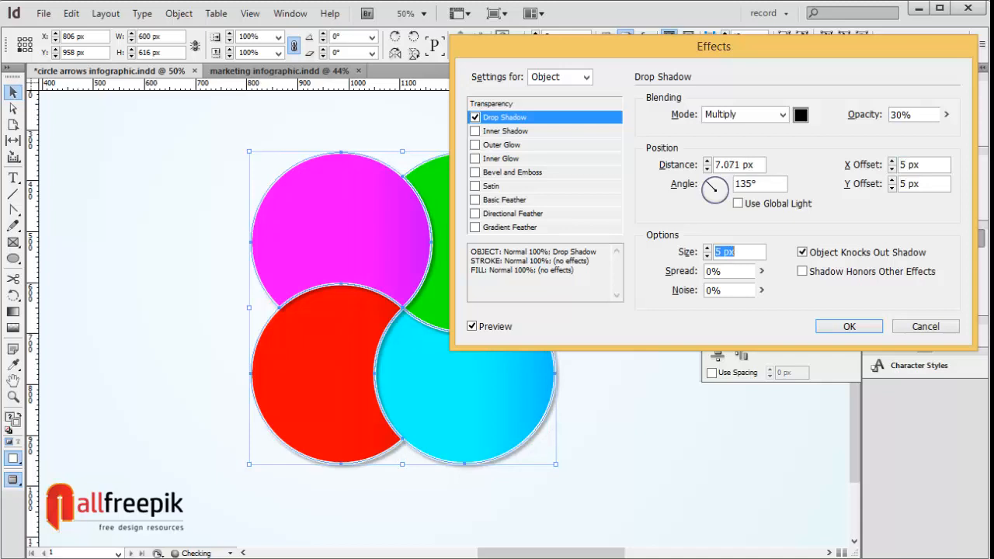
{"action": "key", "text": "Return"}
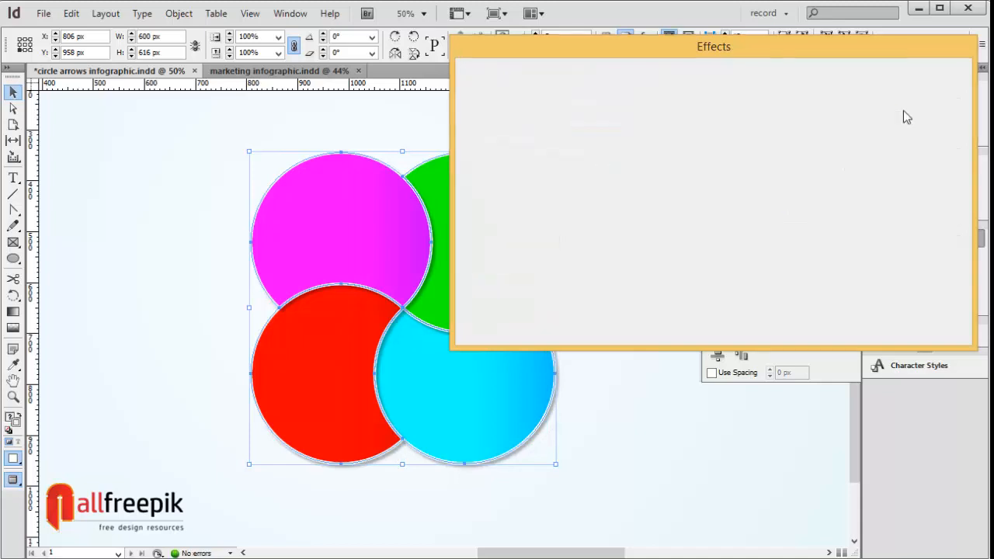
{"action": "left_click", "coordinate": [639, 296]}
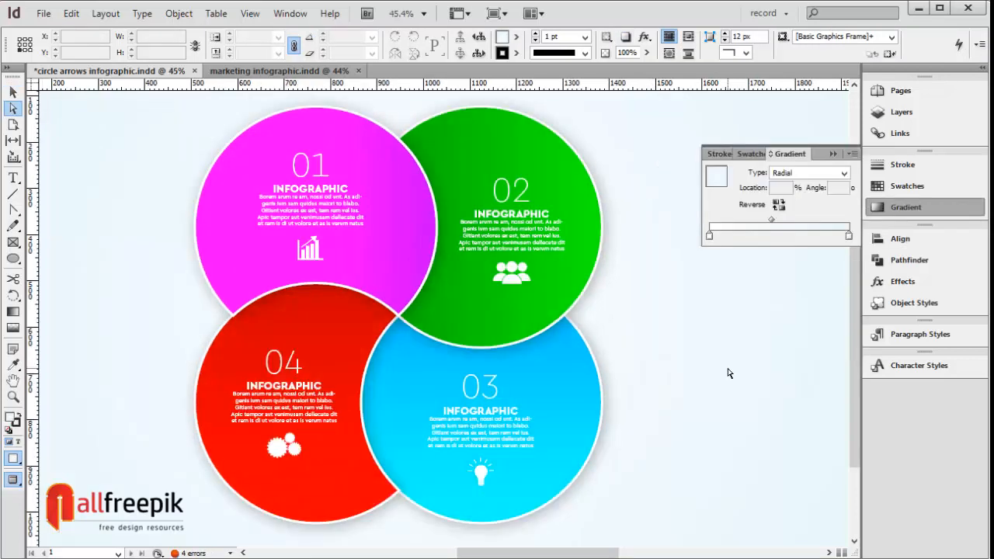
Step: Select the whole four-circle artwork and set the circles' white stroke weight to 10 pt
{"action": "key", "text": "ctrl+minus"}
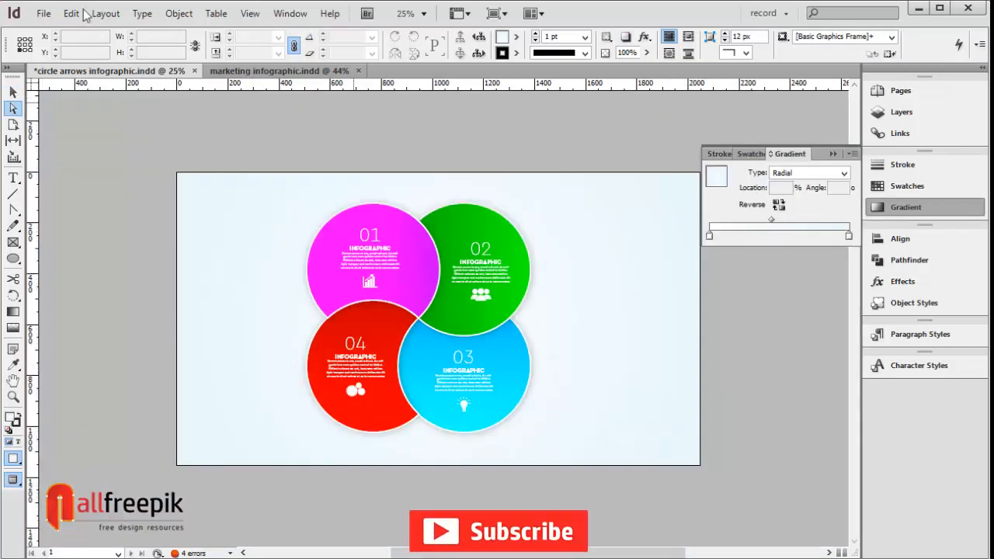
{"action": "left_click", "coordinate": [13, 90]}
{"action": "left_click_drag", "start_coordinate": [240, 184], "coordinate": [630, 432]}
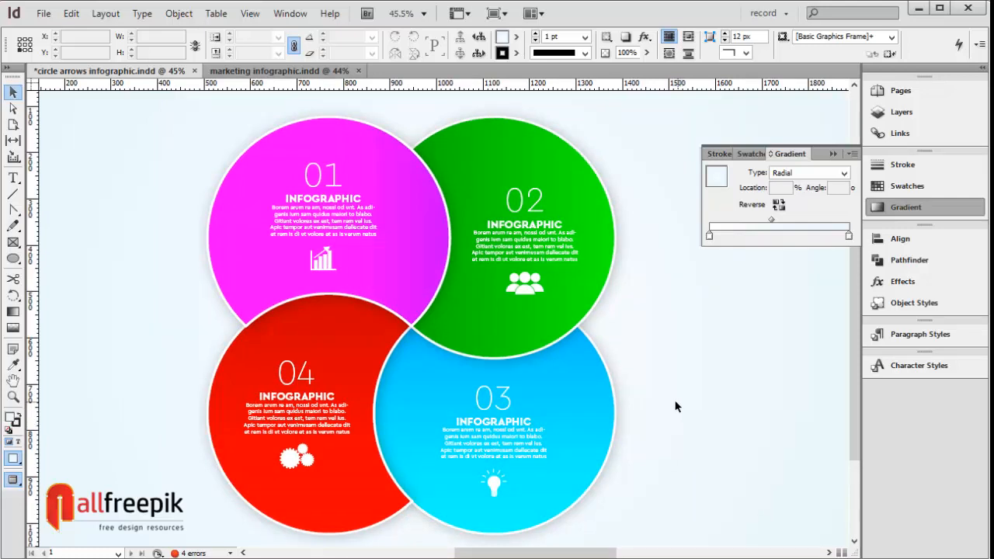
{"action": "left_click", "coordinate": [520, 161]}
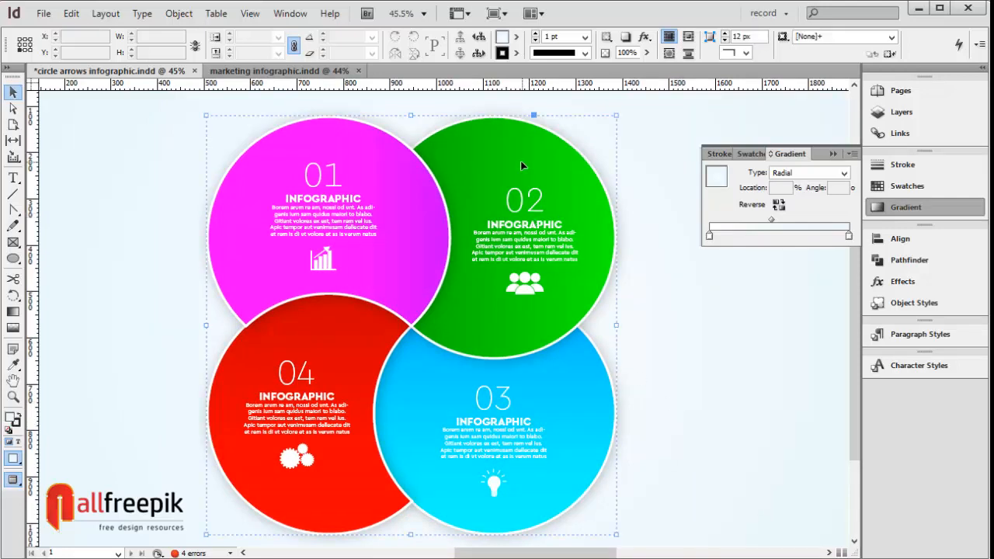
{"action": "left_click", "coordinate": [555, 36]}
{"action": "type", "text": "10"}
{"action": "key", "text": "Return"}
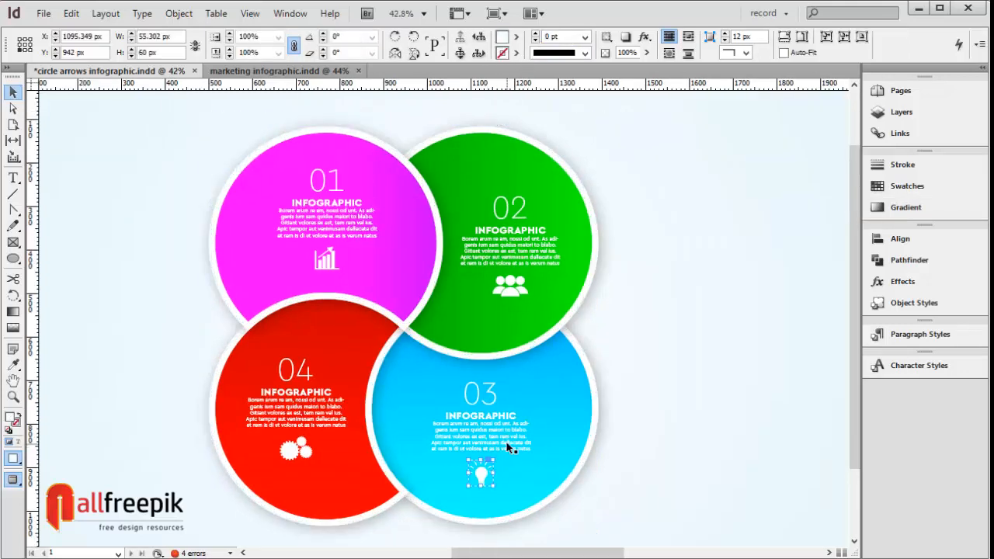
{"action": "left_click", "coordinate": [655, 526]}
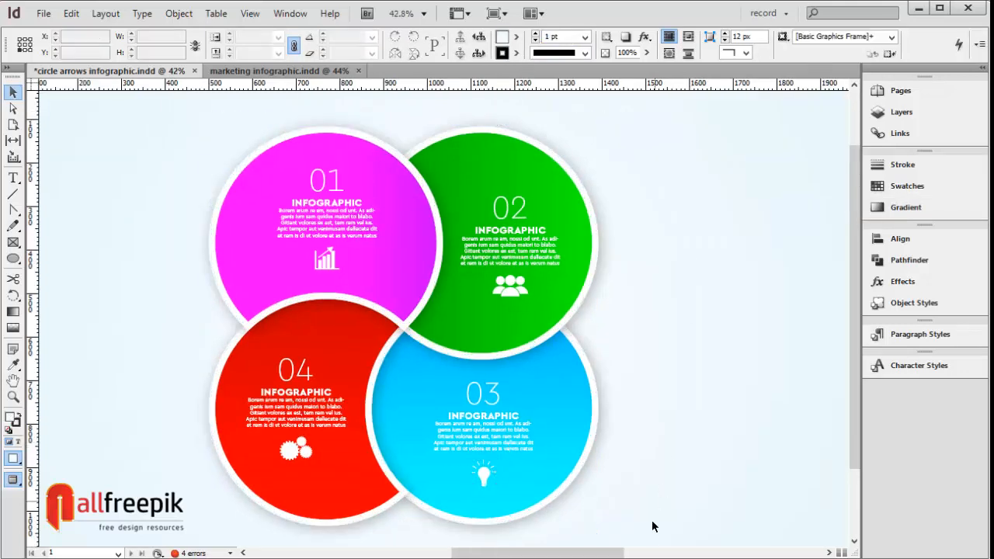